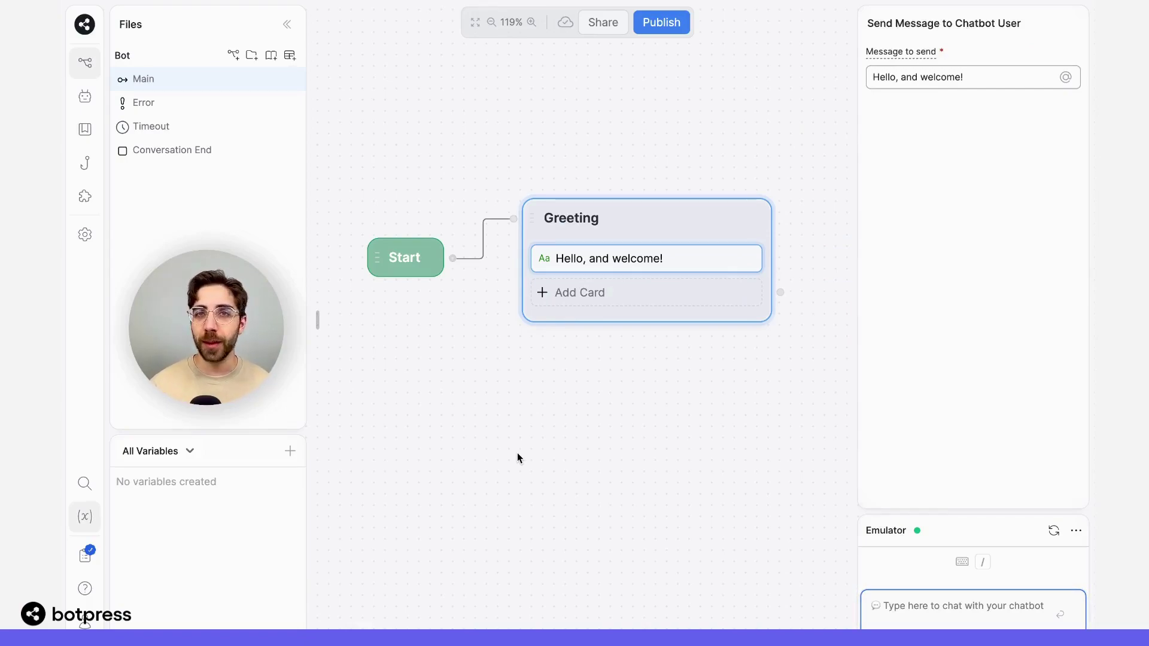
Add a Single Choice card to the Greeting node asking "What's your question about today?"
mouse_move(313, 368)
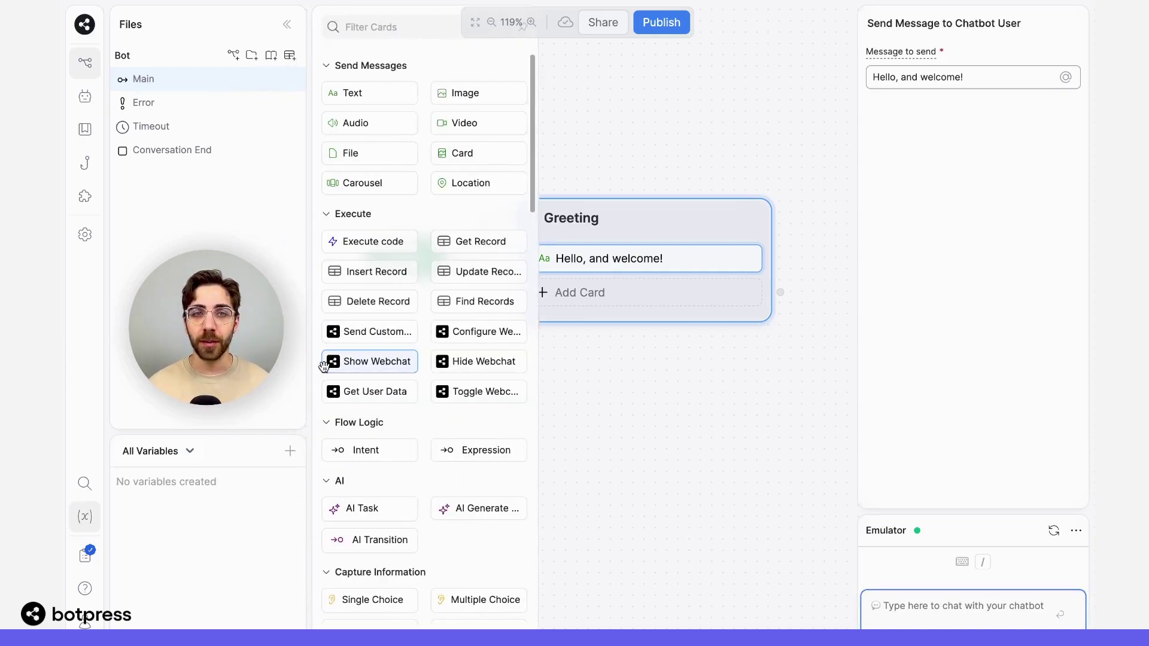
scroll(327, 365, "down", 5)
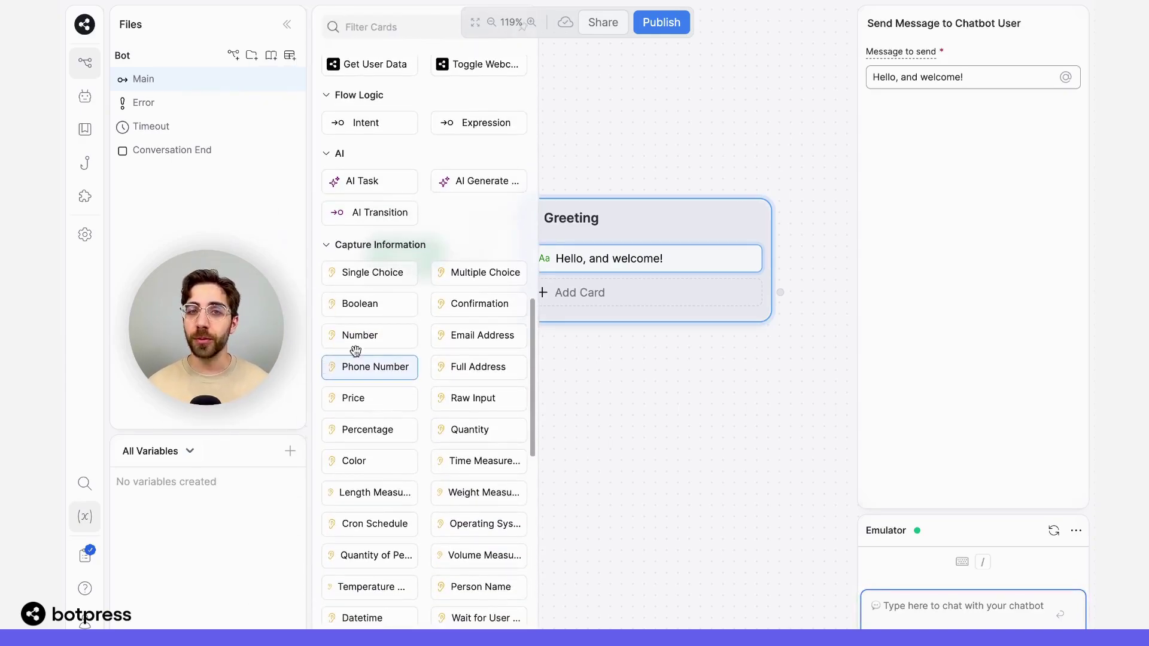
left_click_drag(368, 277, 616, 287)
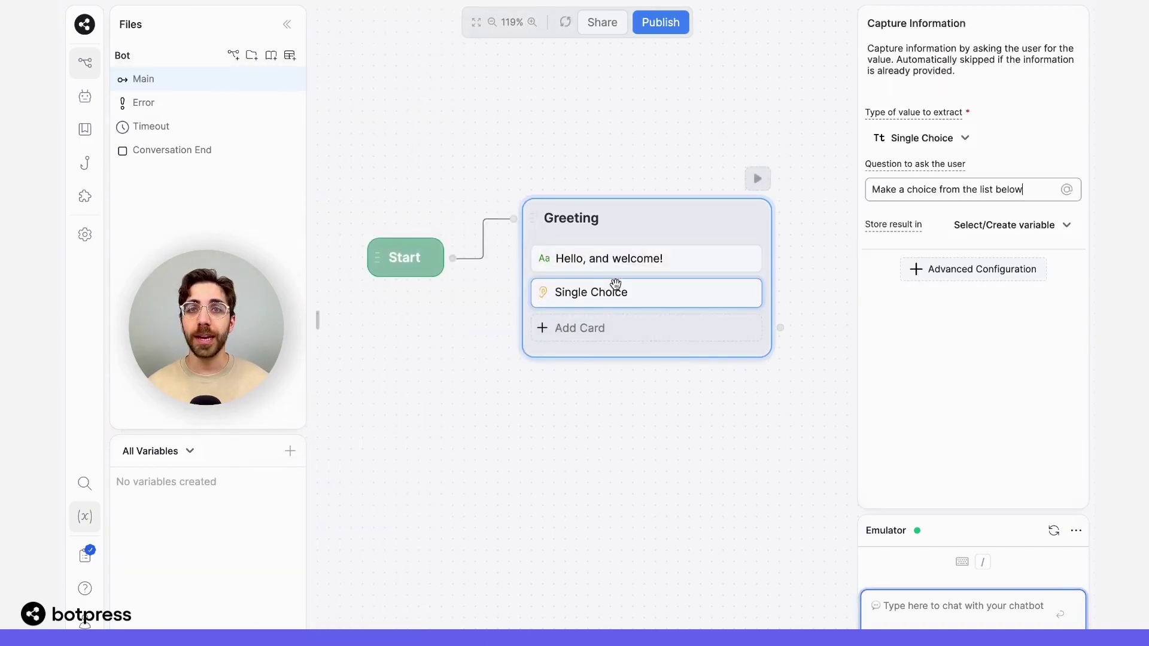
triple_click(932, 179)
type("What's ")
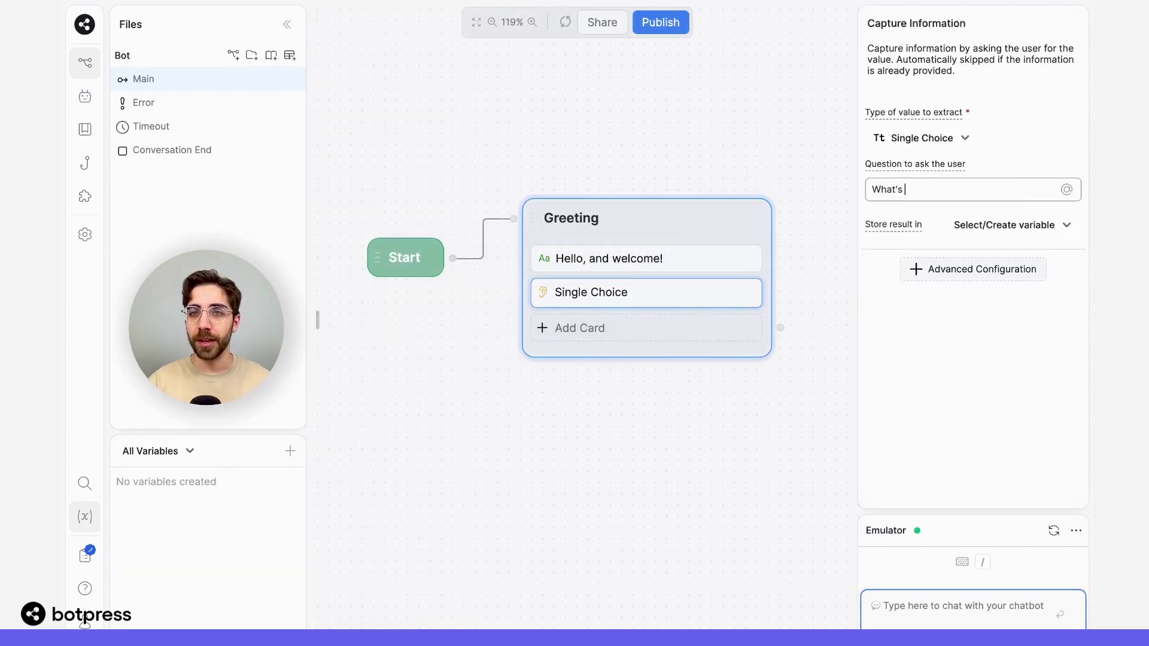
type("your question about today?")
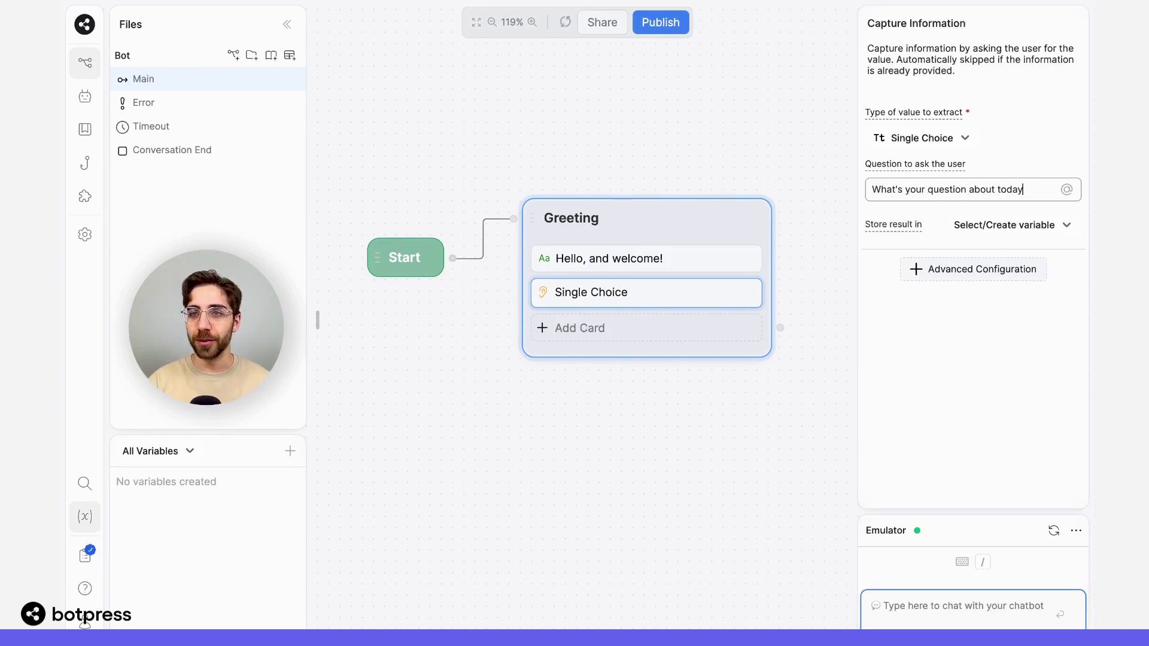
Give the question three choices: Finance, Employee benefits and Human resources
left_click(956, 269)
left_click(962, 406)
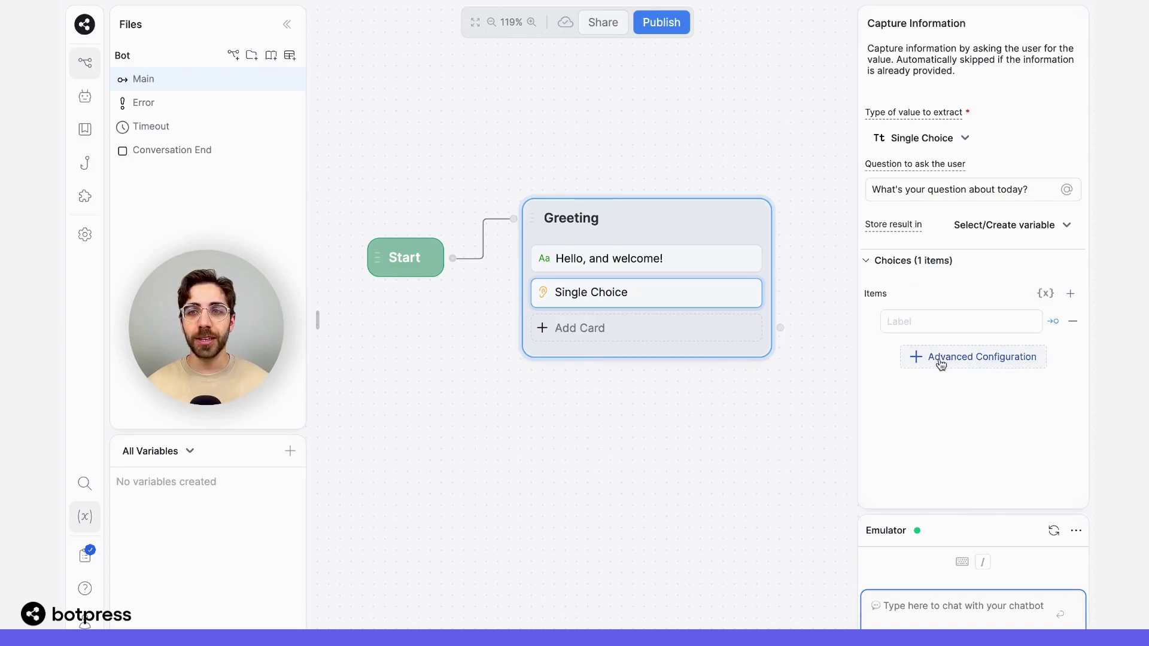
left_click(954, 322)
type("Finance")
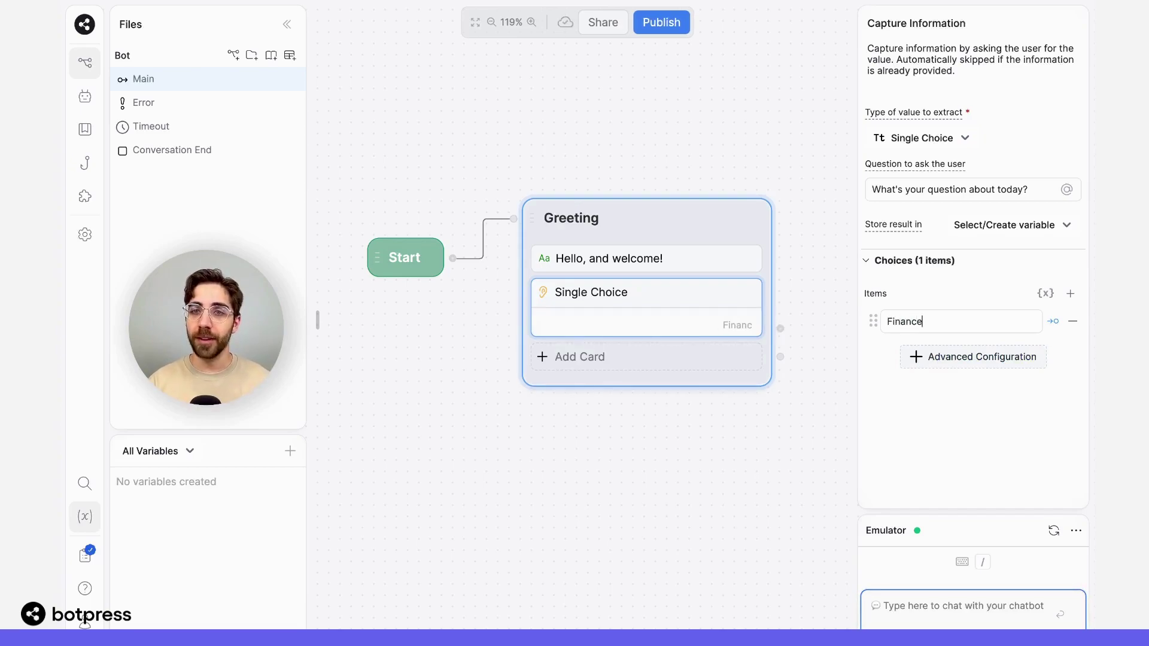
key("Return")
type("Employee benefits")
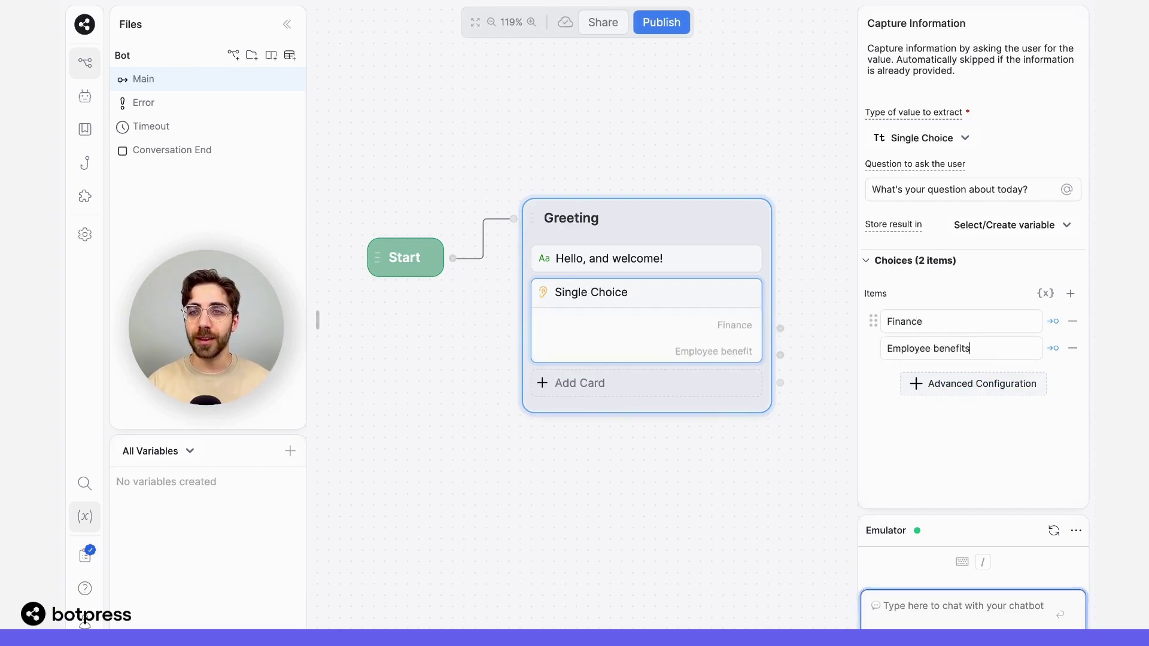
key("Return")
type("Human resour")
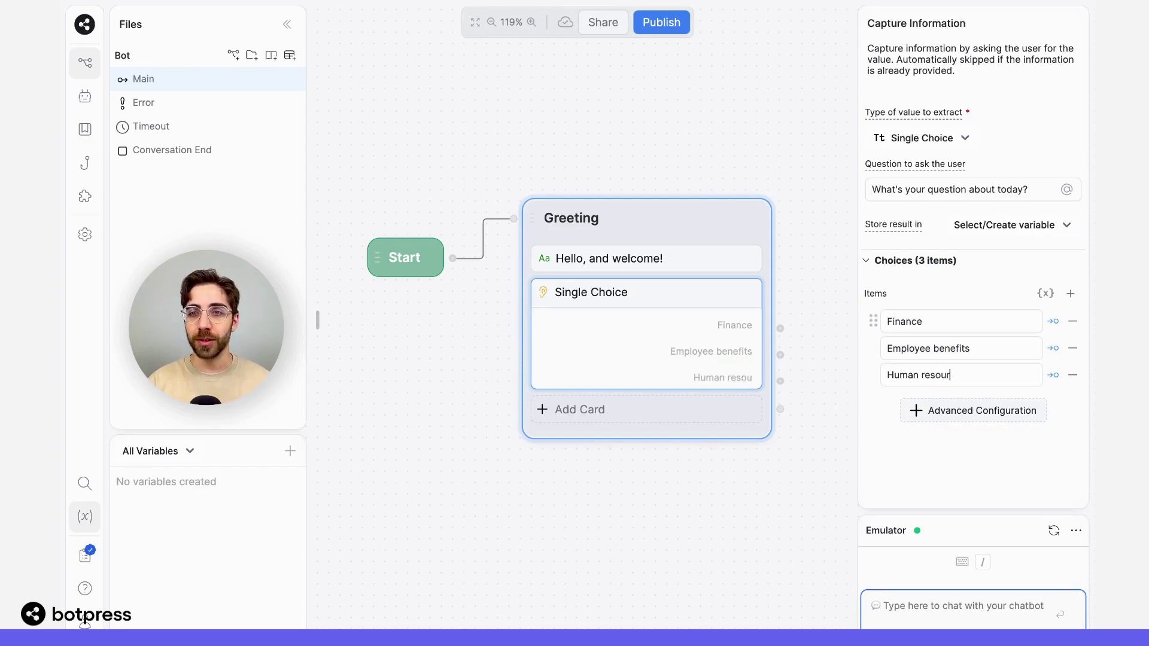
type("ces")
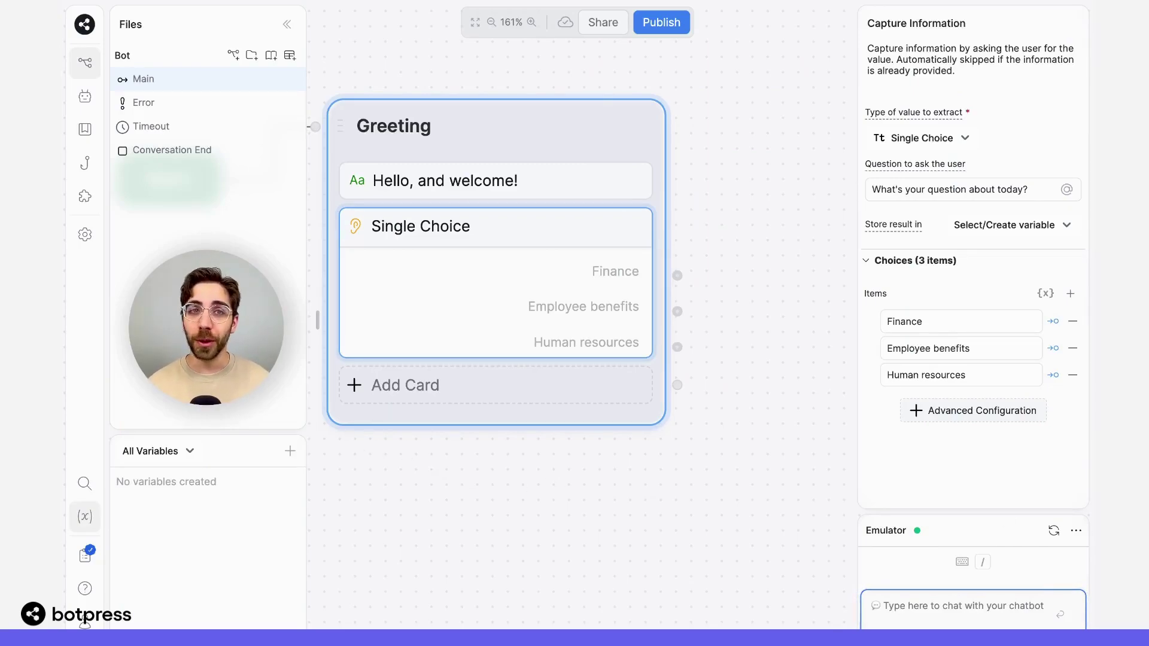
Create three workflows named Finance, Employee benefits and Human resources, then return to Main
left_click(229, 58)
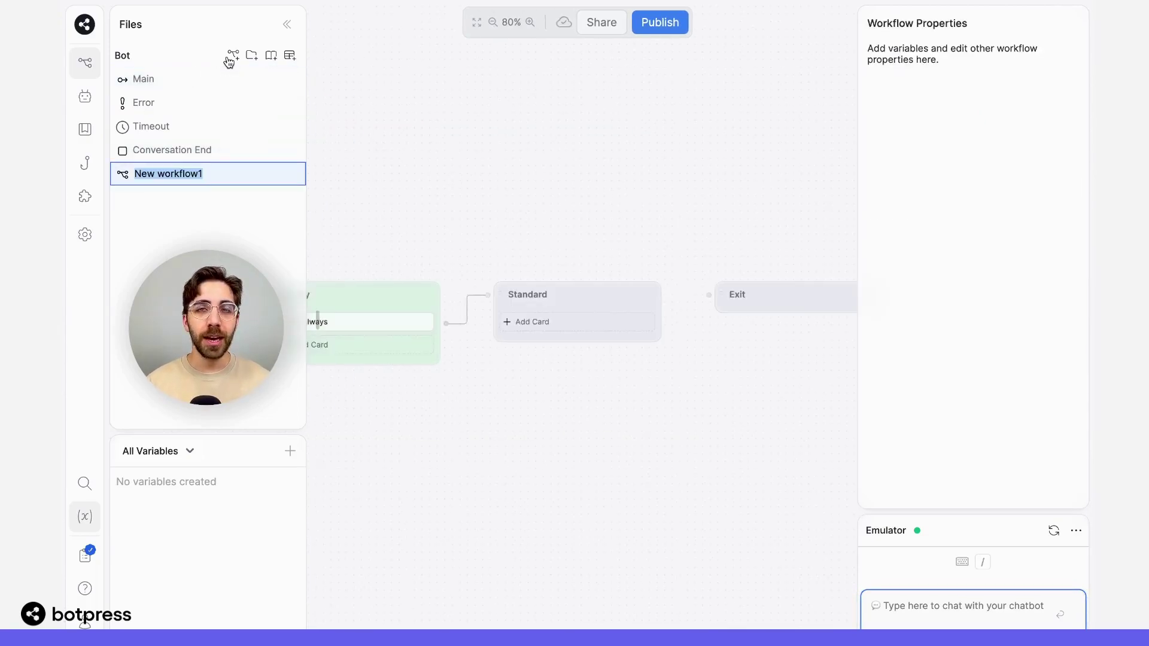
type("Finance")
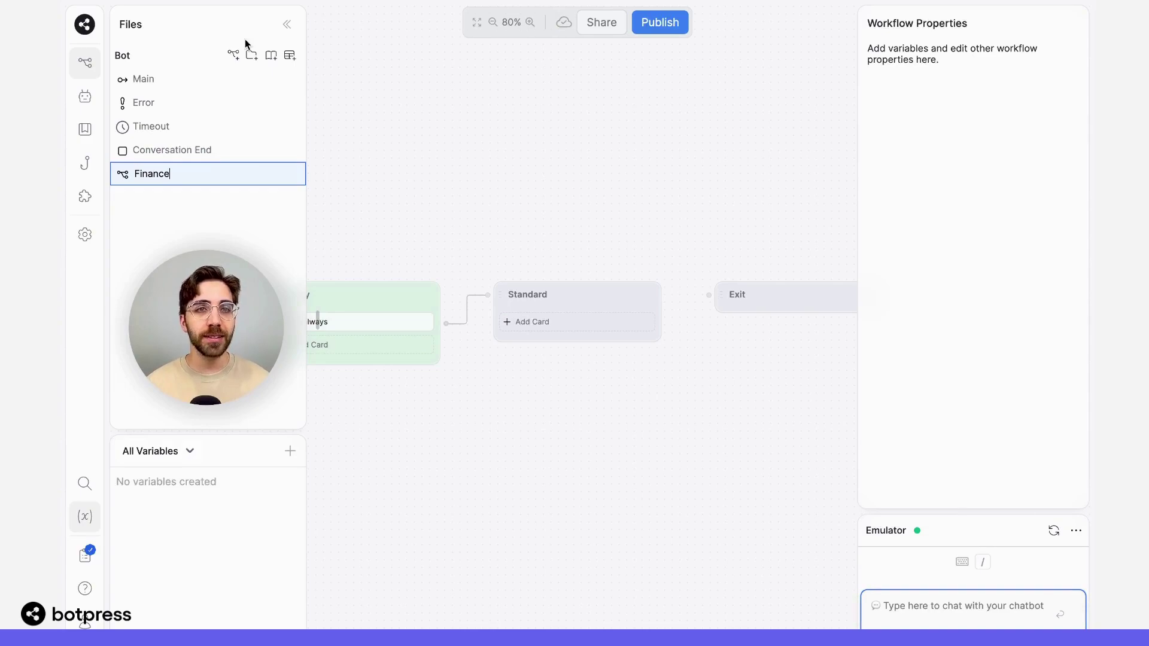
left_click(237, 53)
type("Employre")
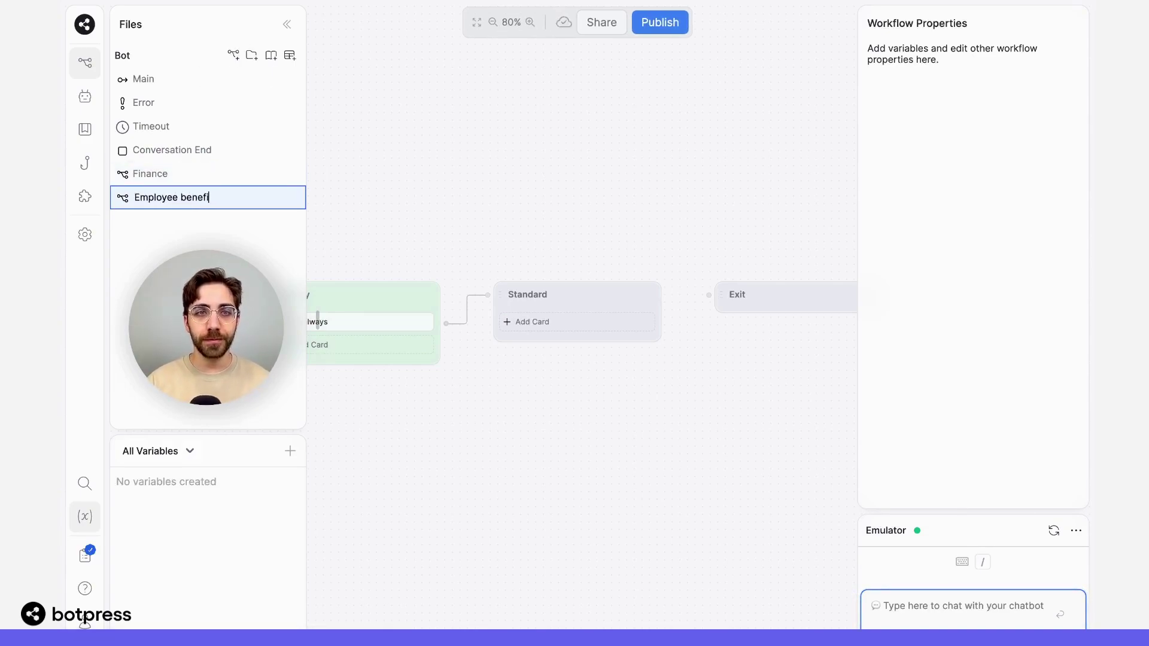
left_click(234, 54)
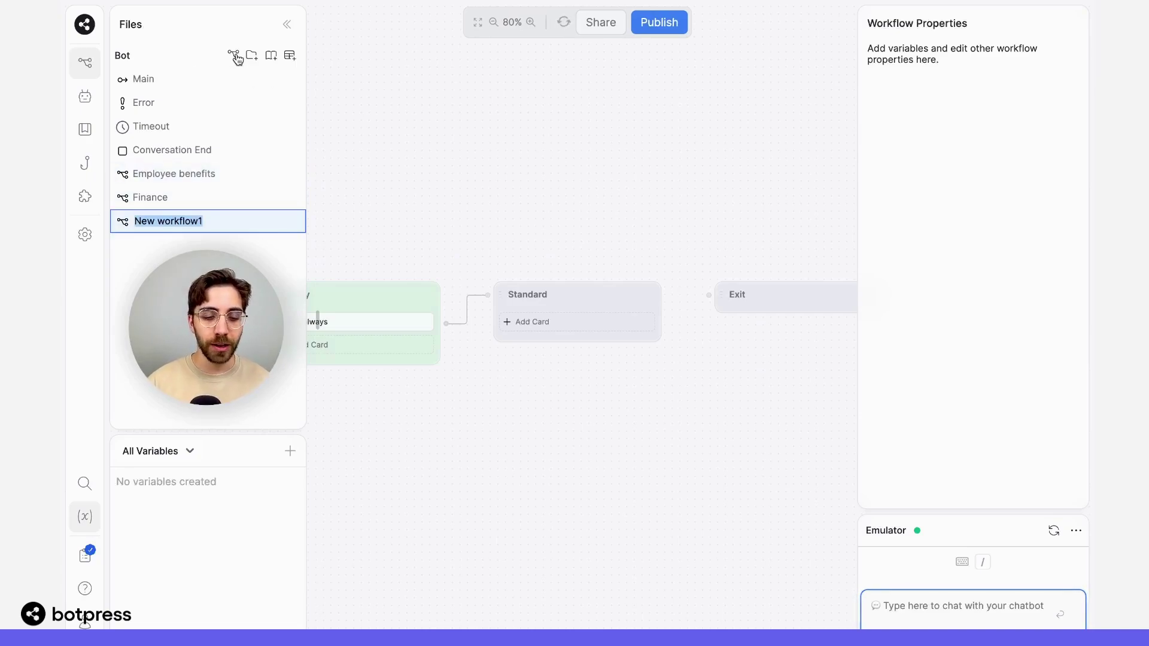
type("Human resources")
left_click(203, 78)
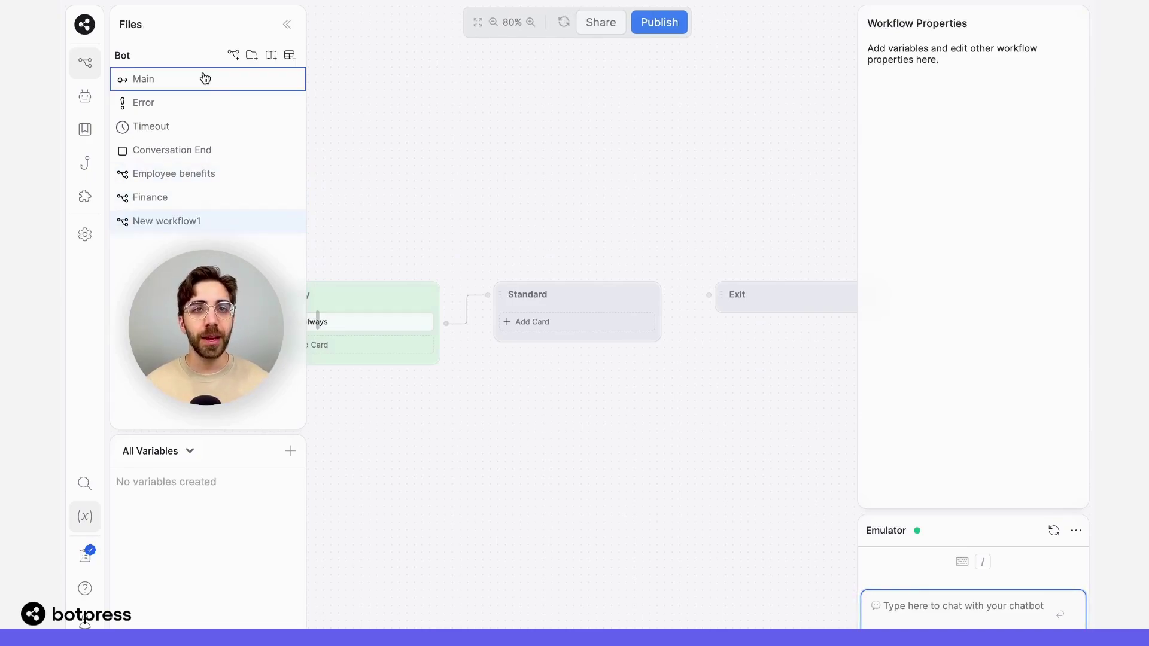
Branch a new node off the Finance choice that executes the Finance workflow
right_click(695, 93)
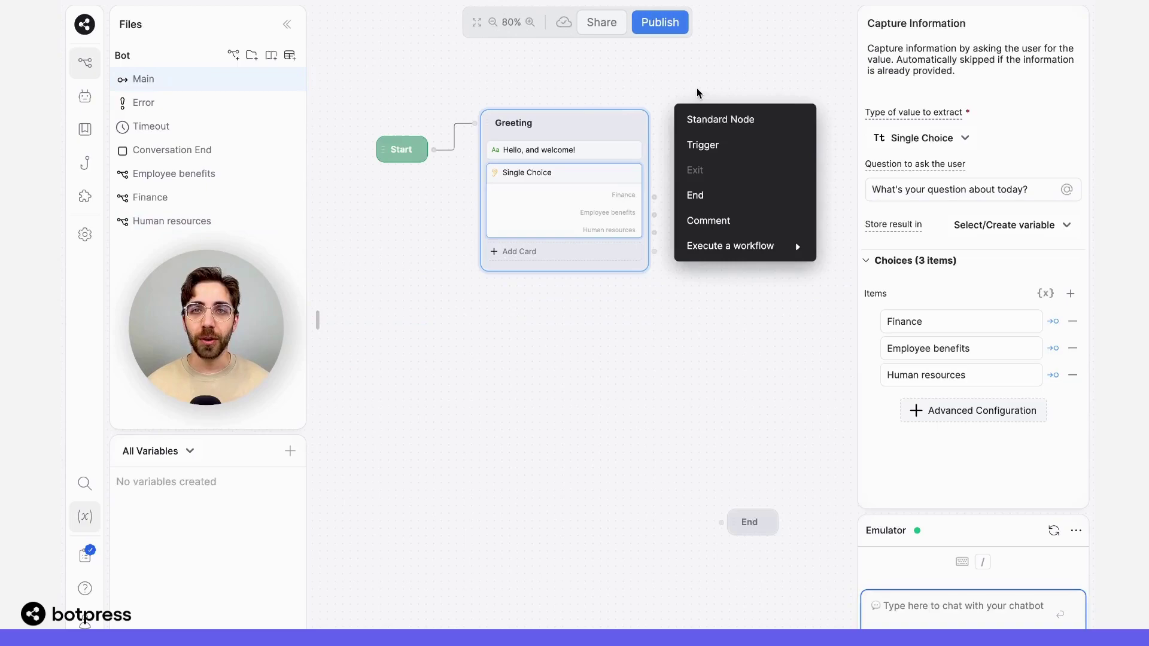
left_click(696, 90)
scroll(674, 168, "up", 5)
scroll(674, 168, "up", 4)
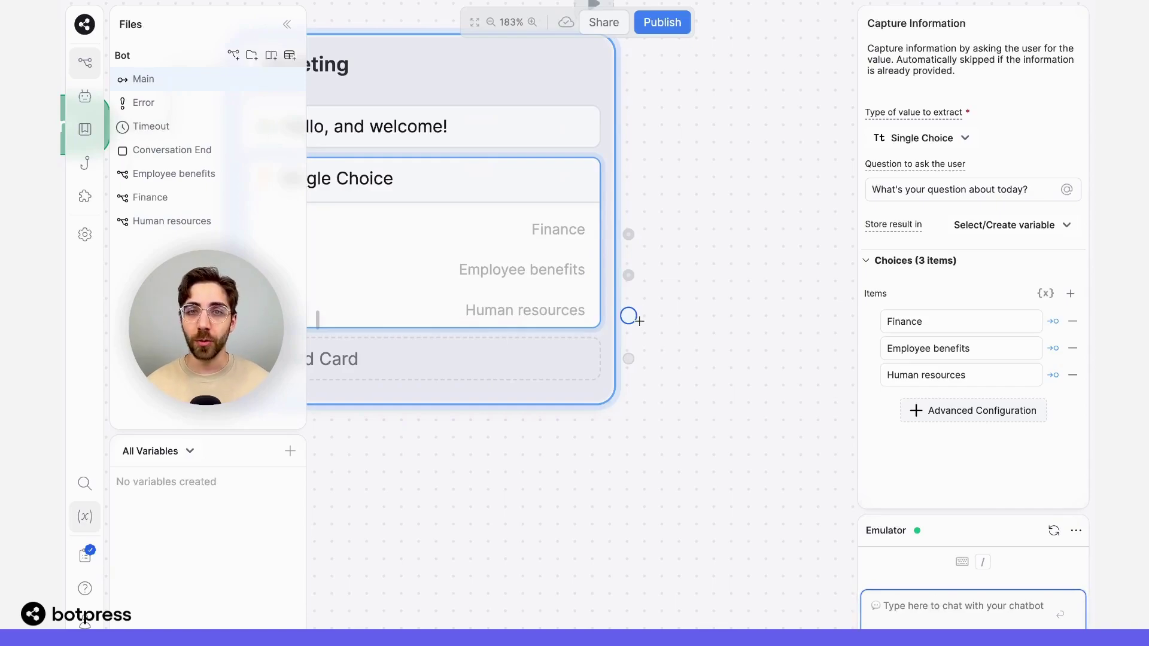
scroll(639, 321, "right", 5)
scroll(639, 321, "up", 3)
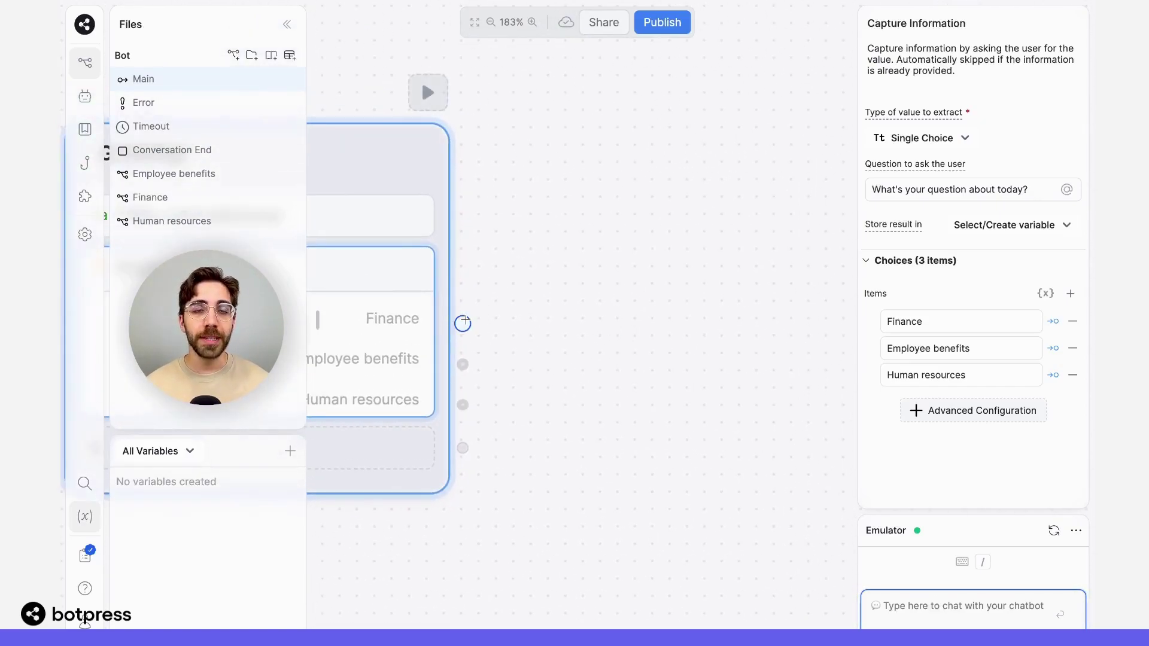
left_click_drag(465, 322, 654, 83)
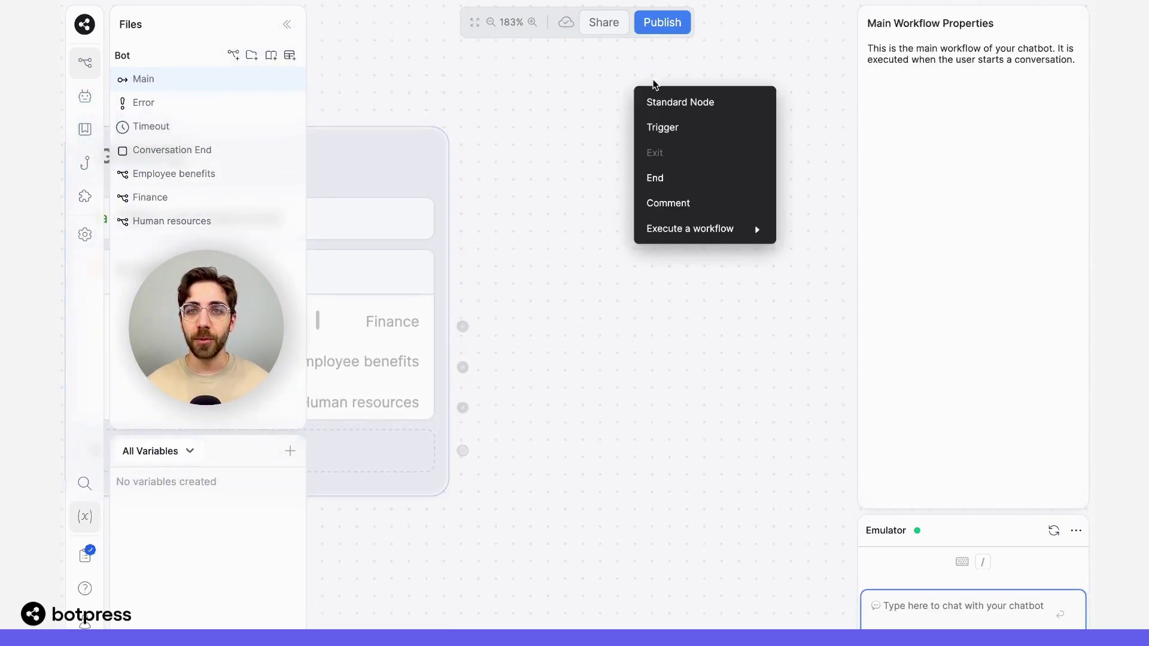
mouse_move(705, 226)
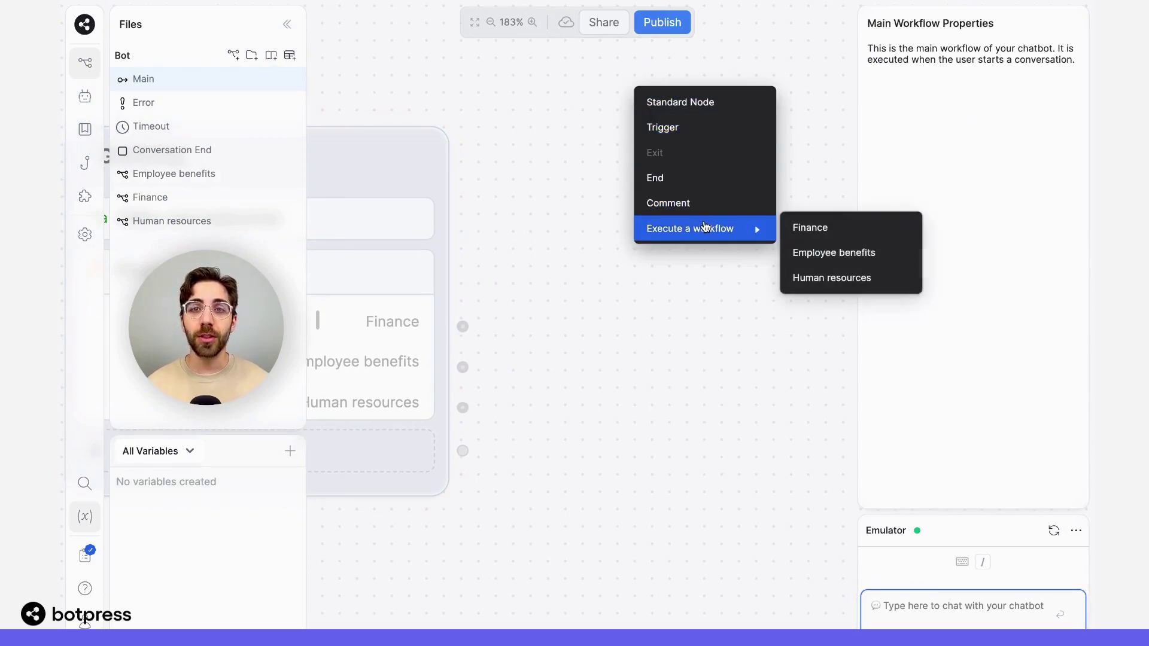
left_click(817, 227)
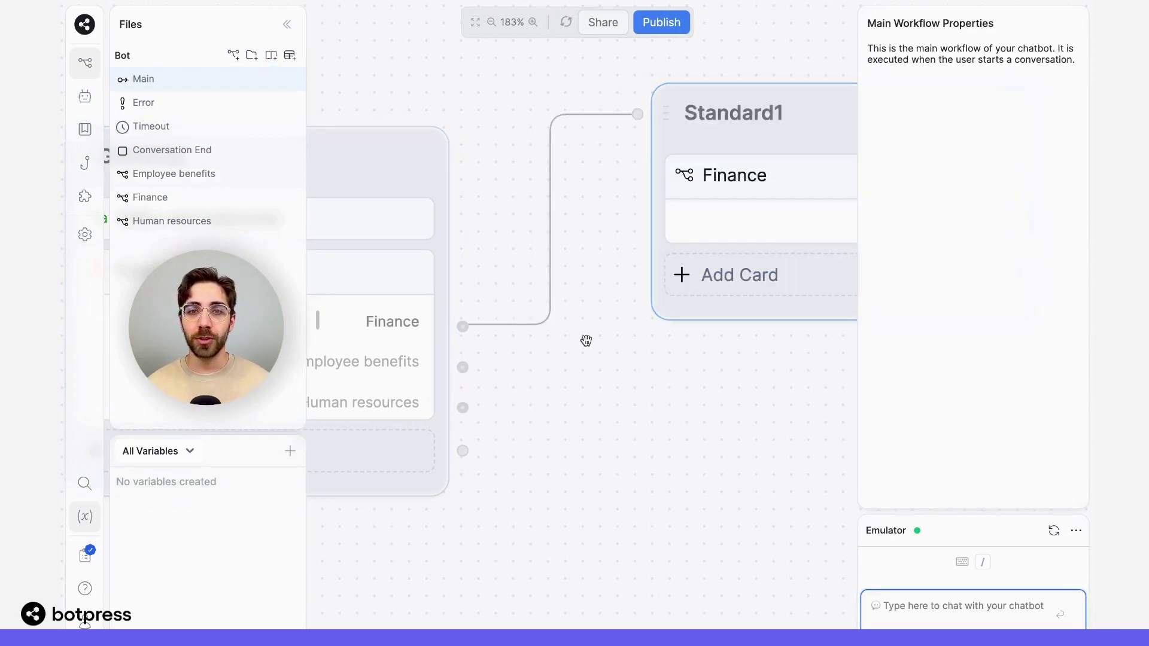
Route Employee benefits to a node executing its workflow, and branch a node off Human resources
left_click_drag(463, 365, 690, 384)
mouse_move(764, 526)
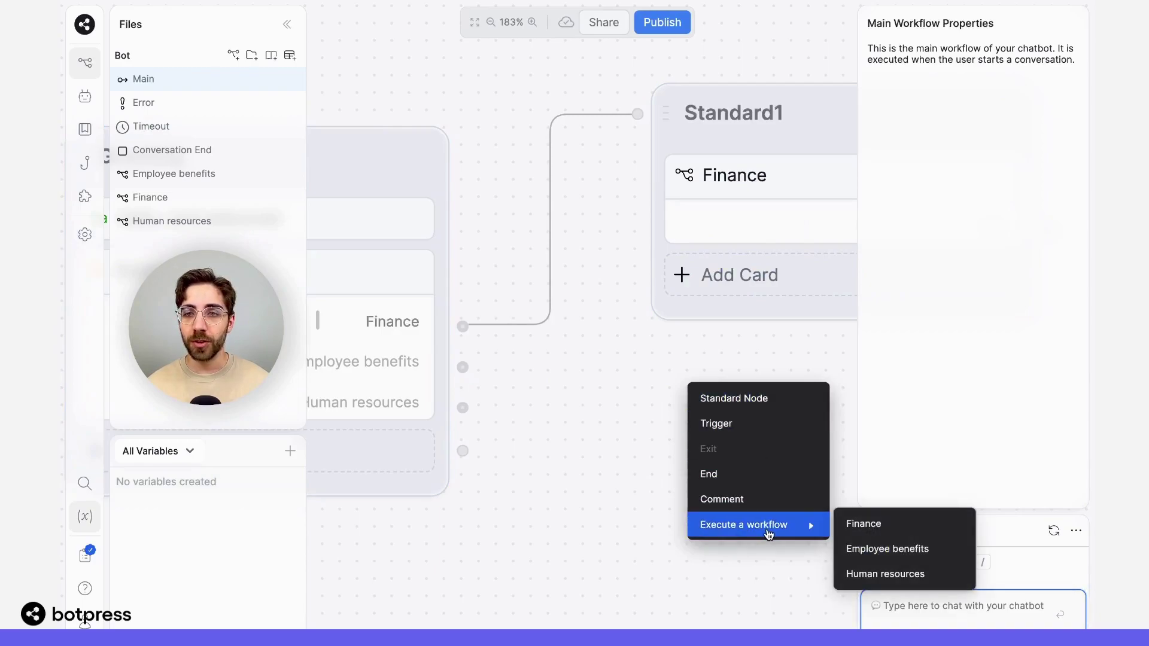
left_click(878, 554)
scroll(518, 437, "down", 3)
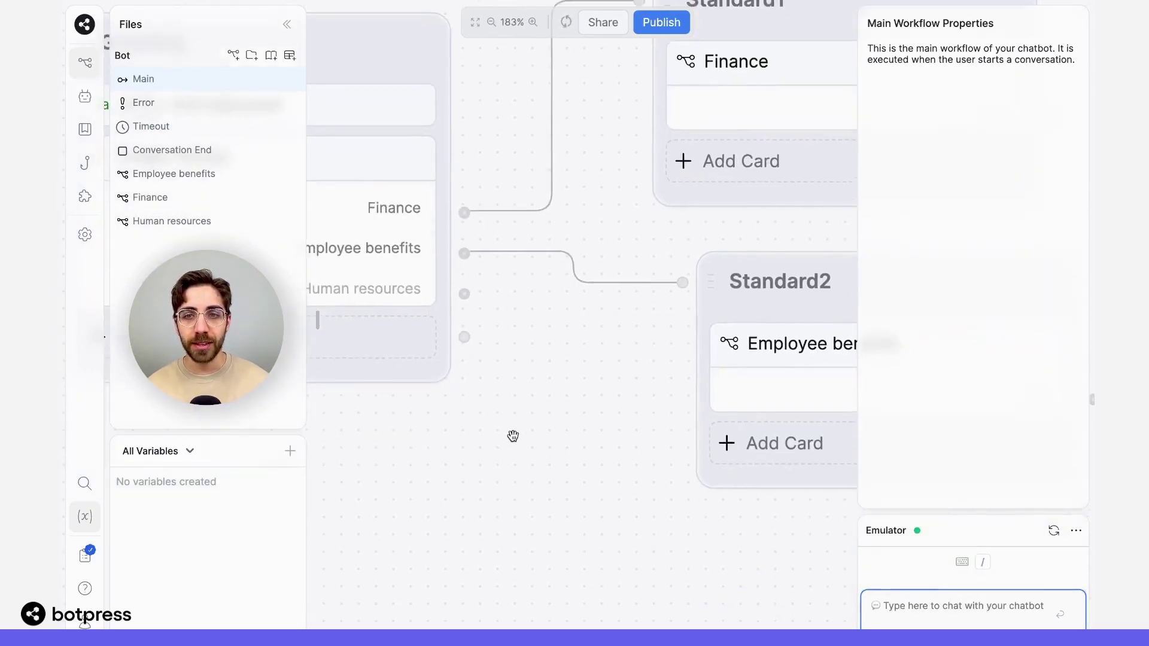
left_click_drag(463, 275, 727, 563)
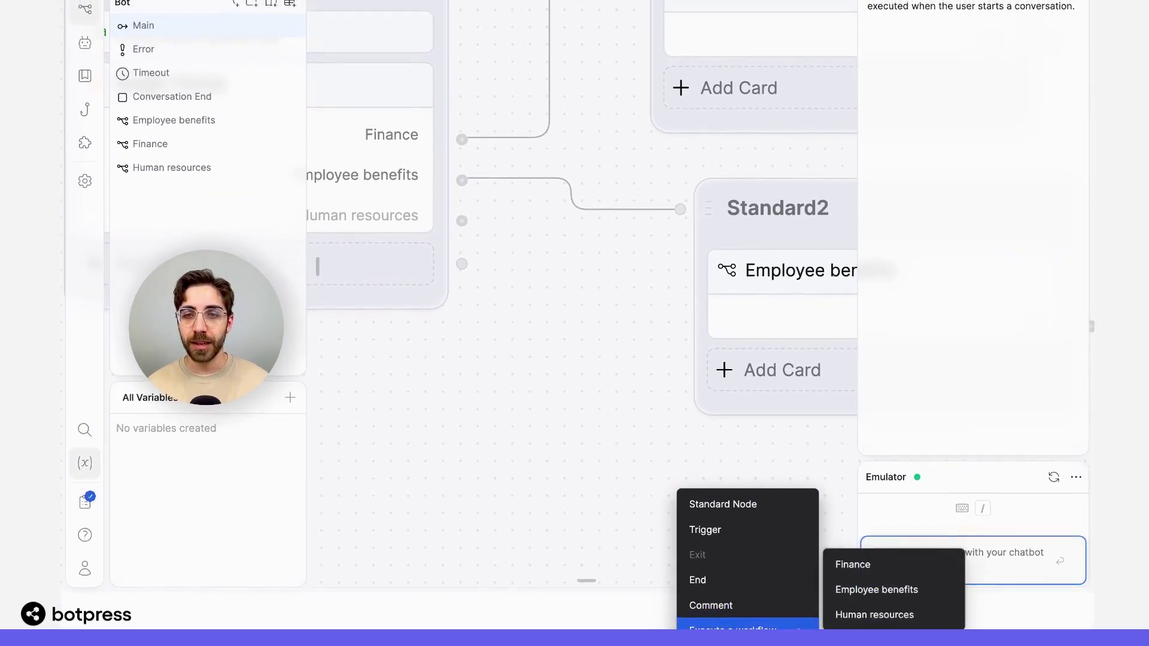
Make the Human resources node execute its workflow, fit the flow, and open the Finance workflow
left_click(874, 612)
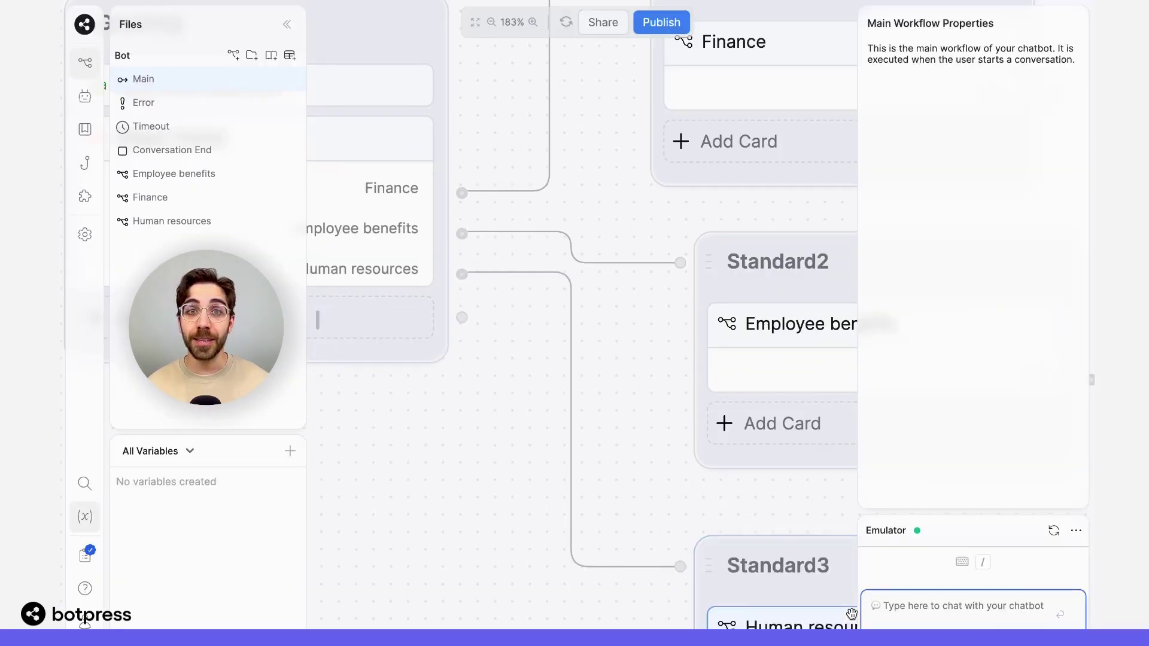
left_click(474, 22)
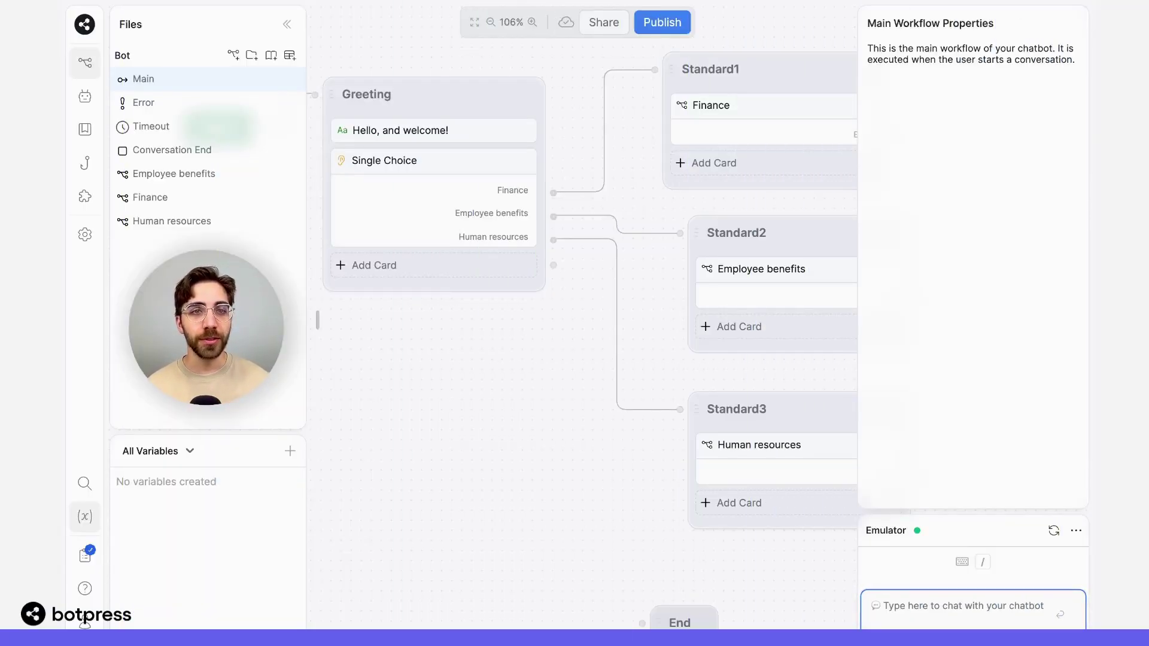
left_click(162, 200)
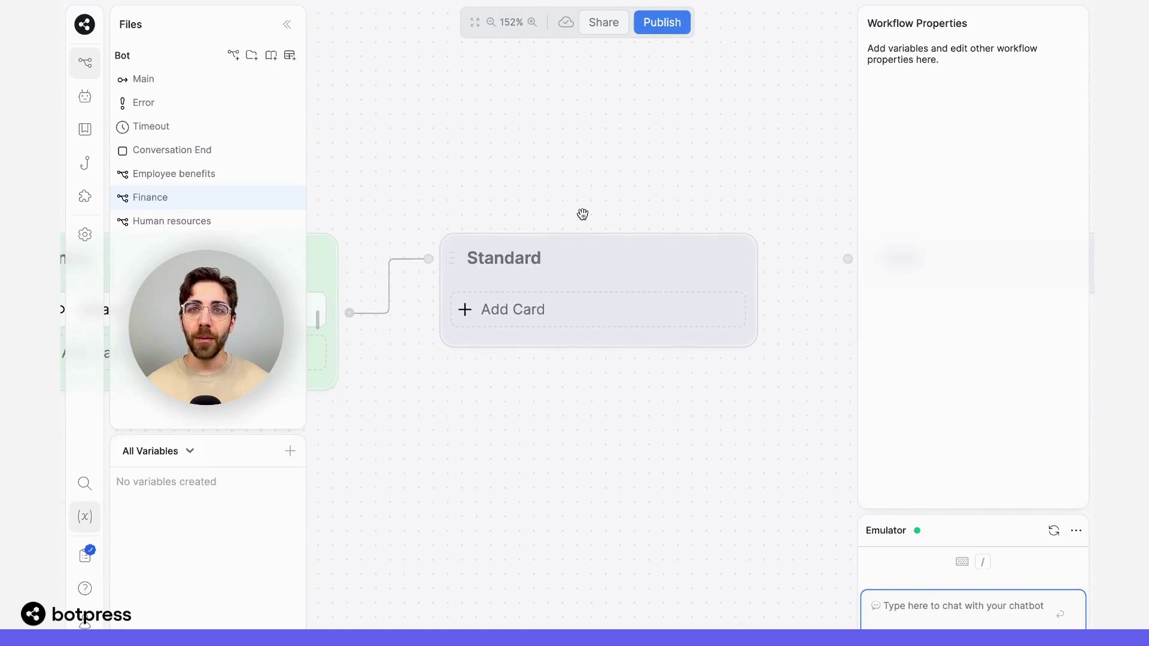
Add a Raw Input card to the Standard node asking "What do you want to know?"
left_click(559, 311)
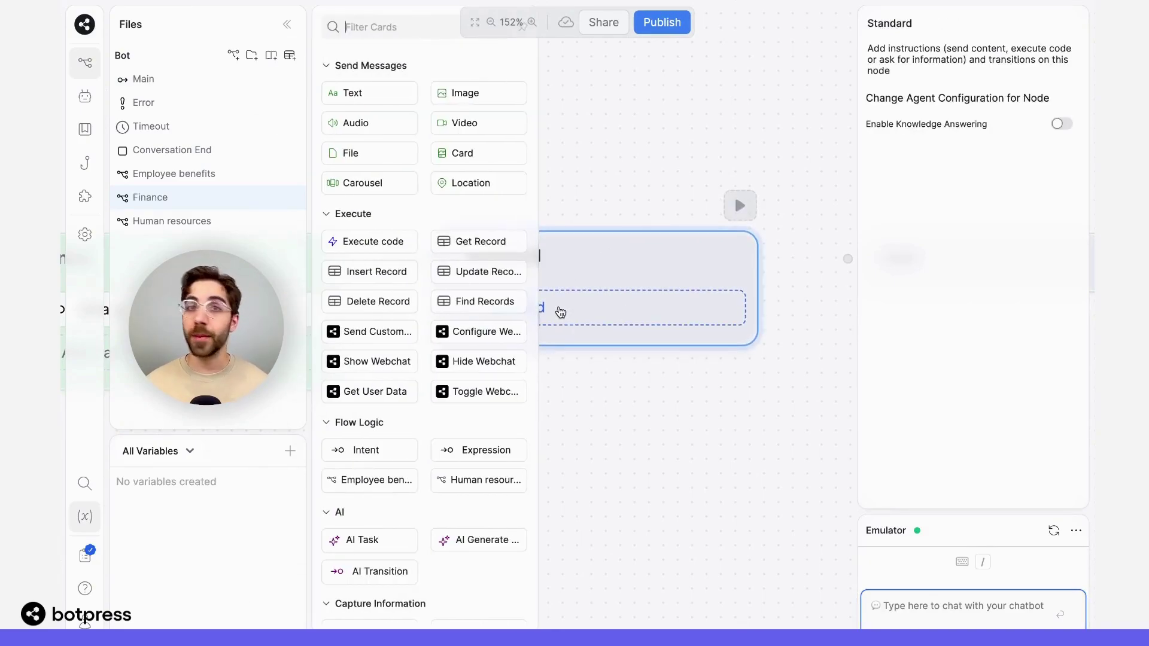
scroll(384, 303, "down", 8)
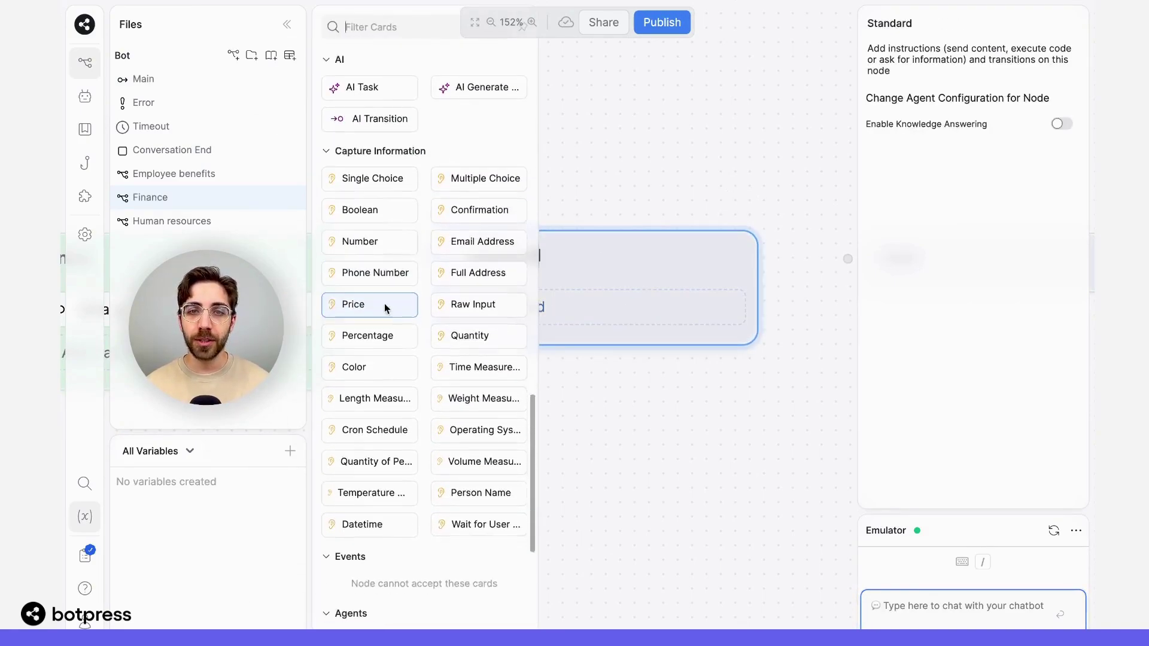
left_click_drag(472, 283, 599, 299)
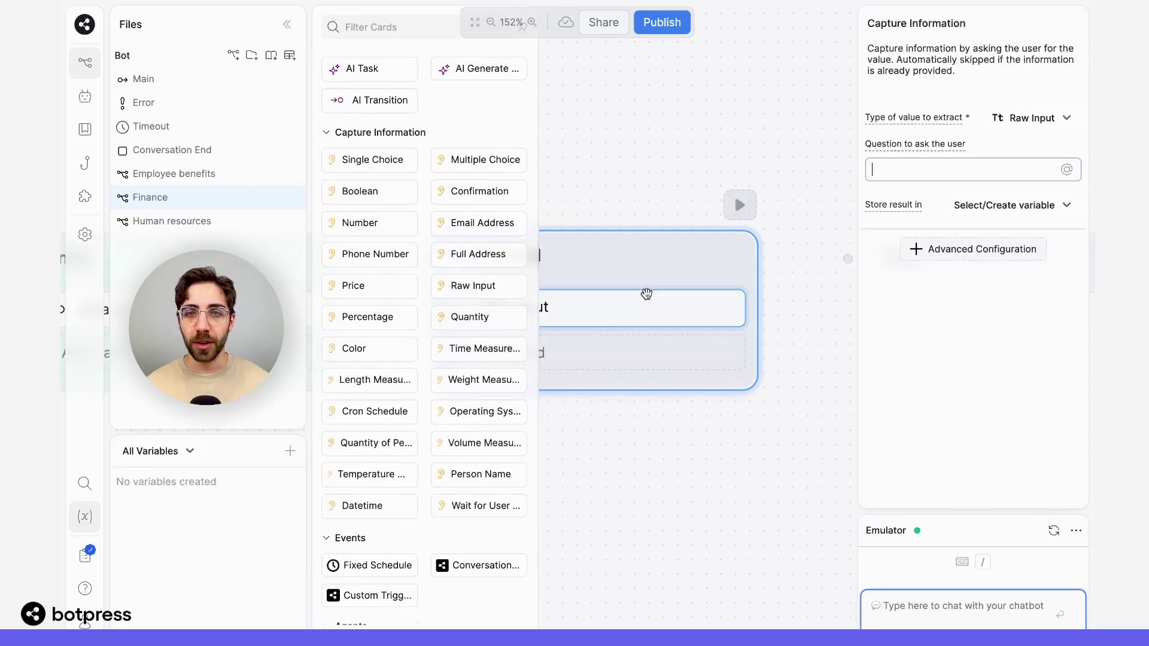
key("Escape")
left_click(551, 310)
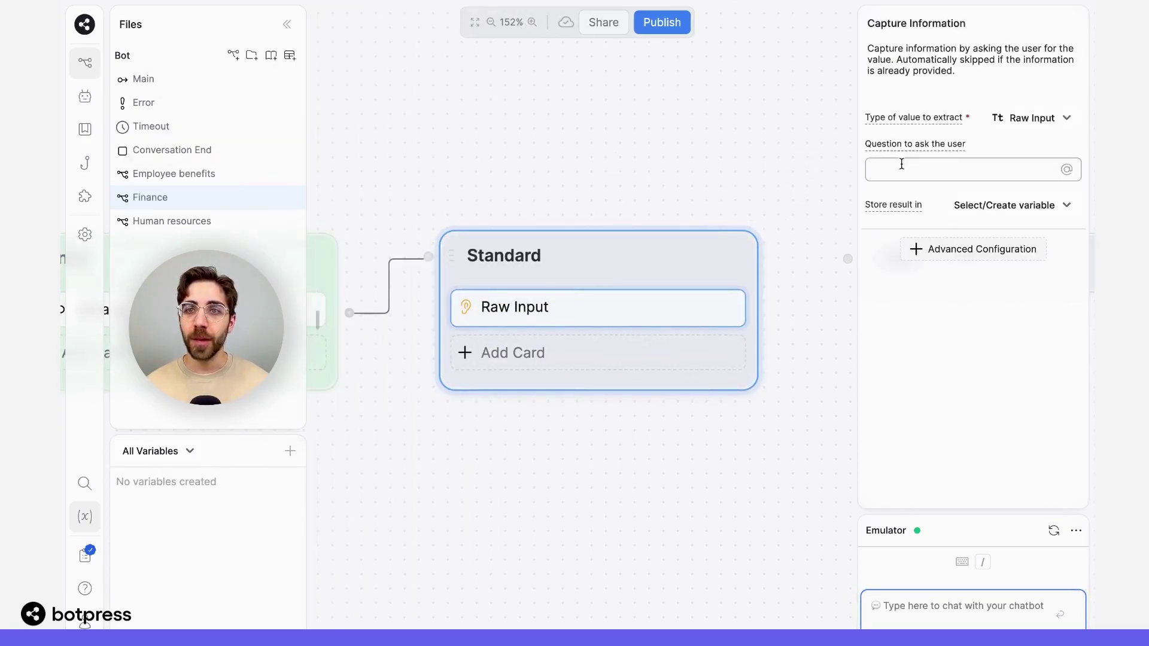
type("What do you wan")
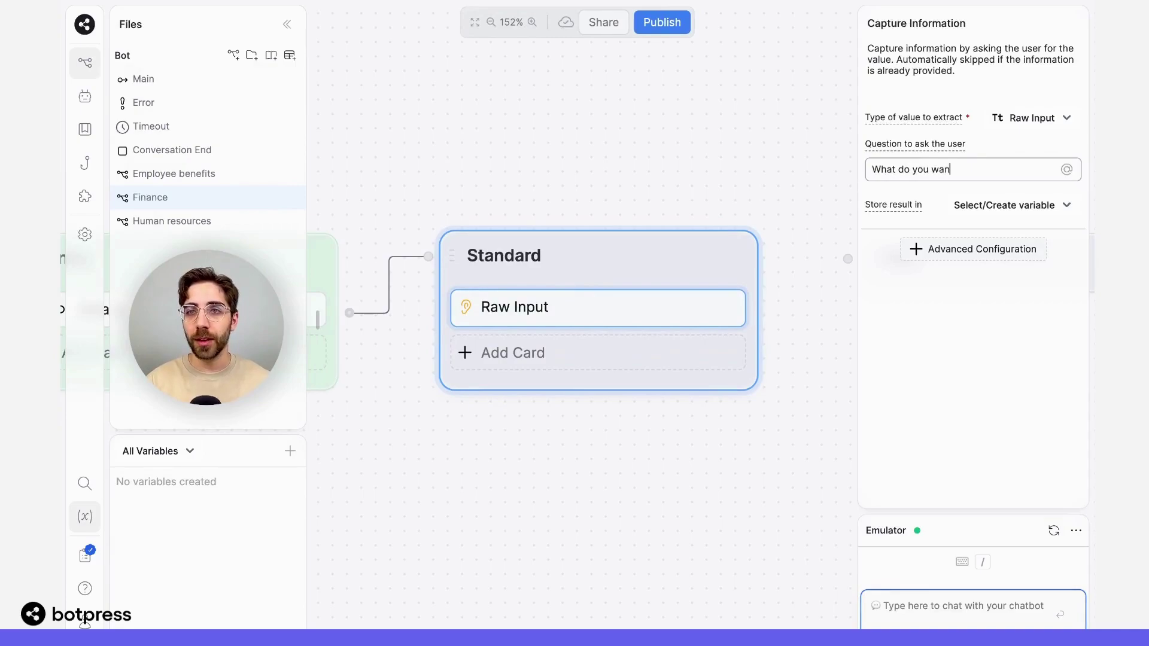
type("t to know?")
Enable knowledge answering on the Standard node
left_click(745, 236)
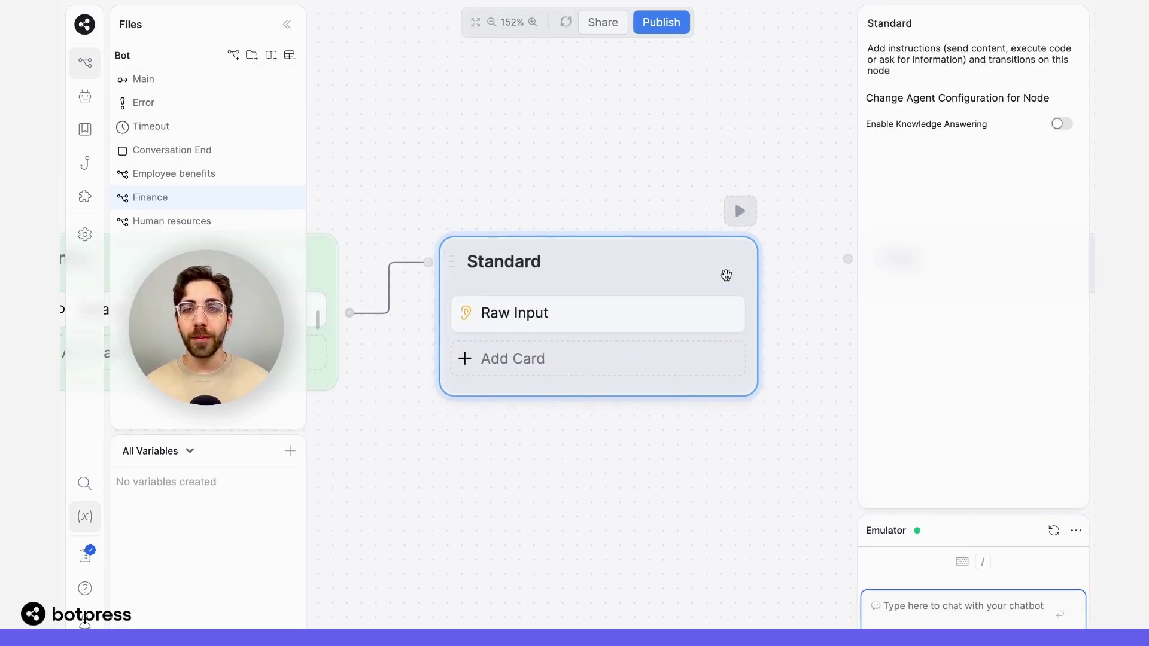
left_click(1059, 124)
left_click(660, 157)
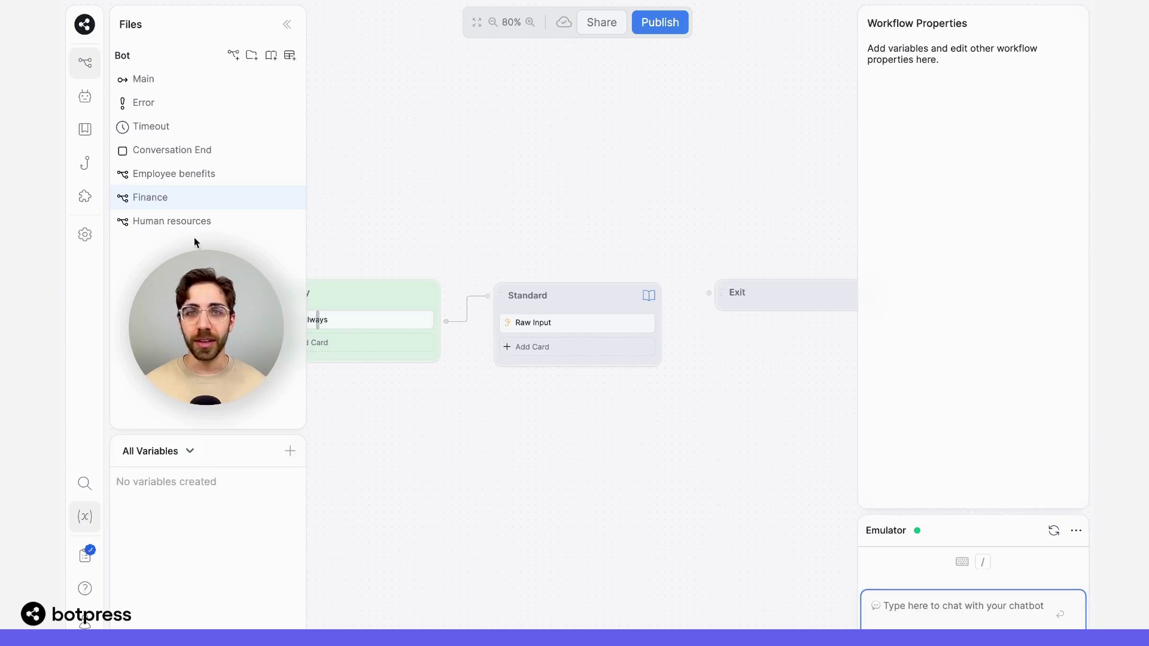
Create a new knowledge base named Finance
left_click(272, 56)
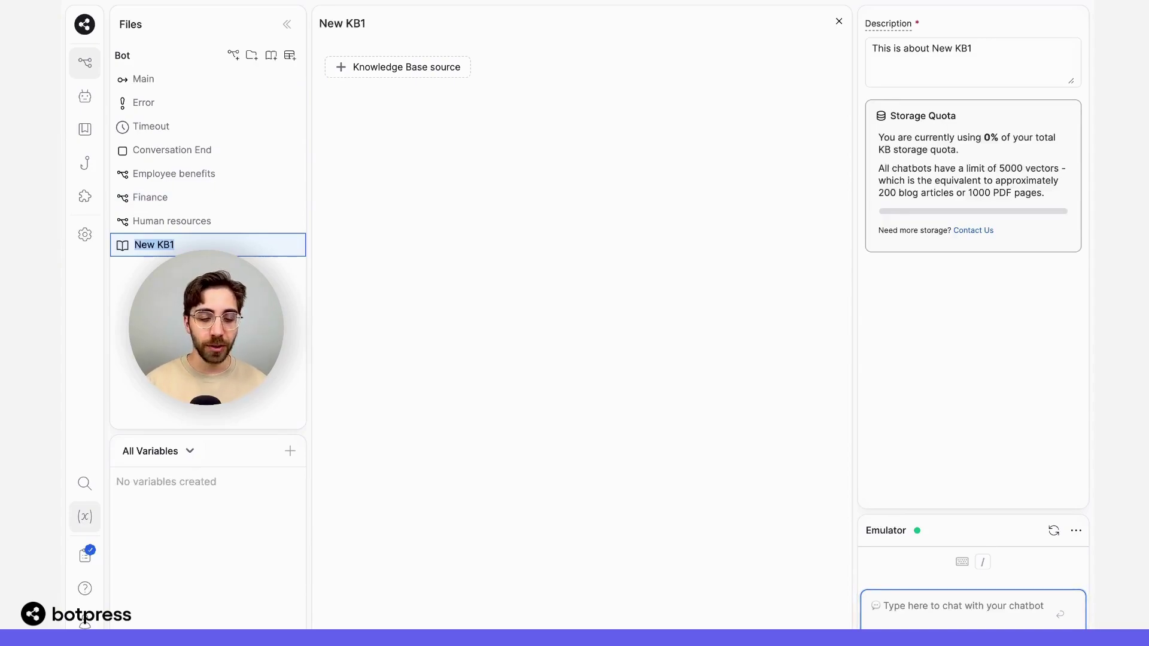
type("Finance")
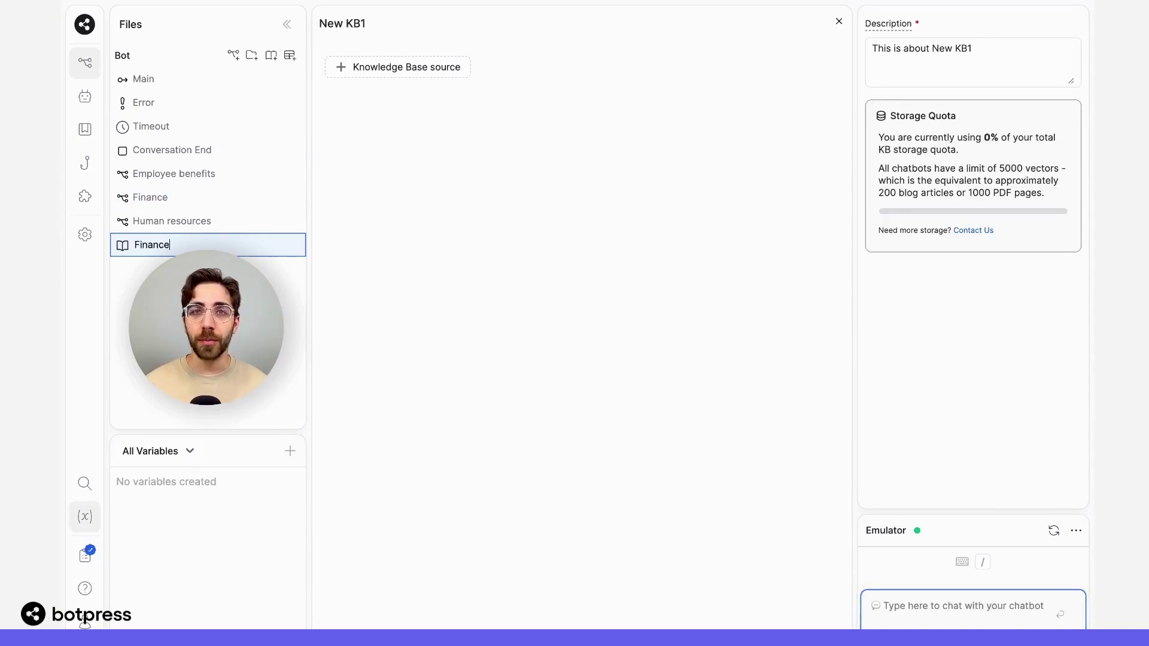
key("Return")
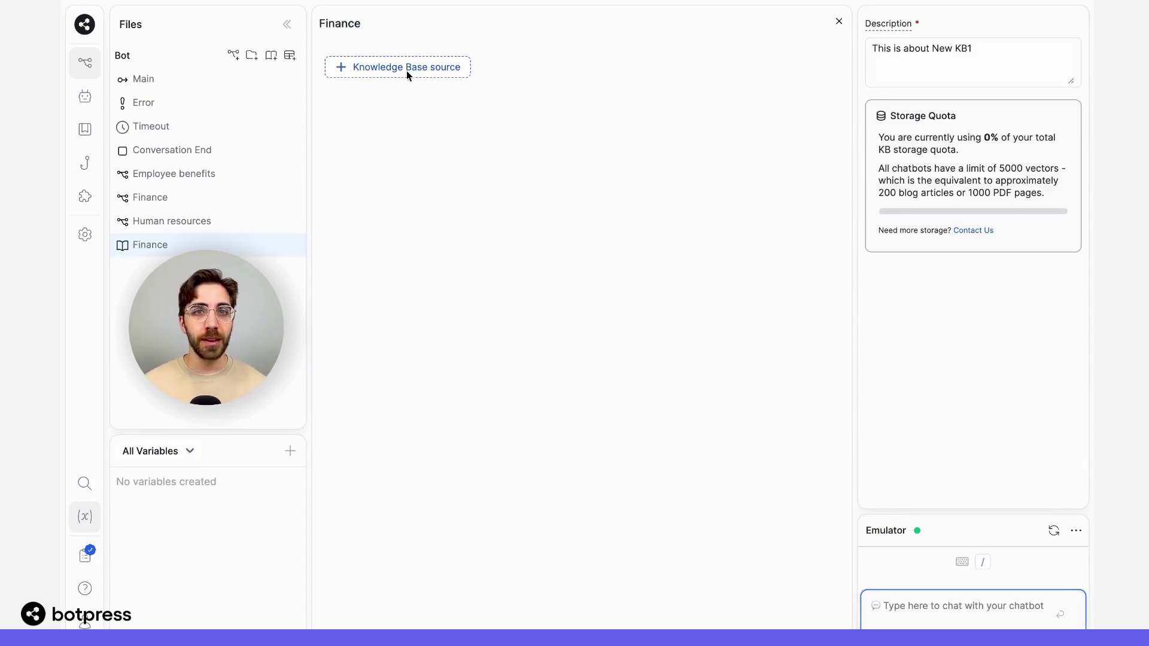
Add a Documents source and upload Finance.pdf to the Finance knowledge base
left_click(407, 71)
left_click(402, 100)
left_click(403, 103)
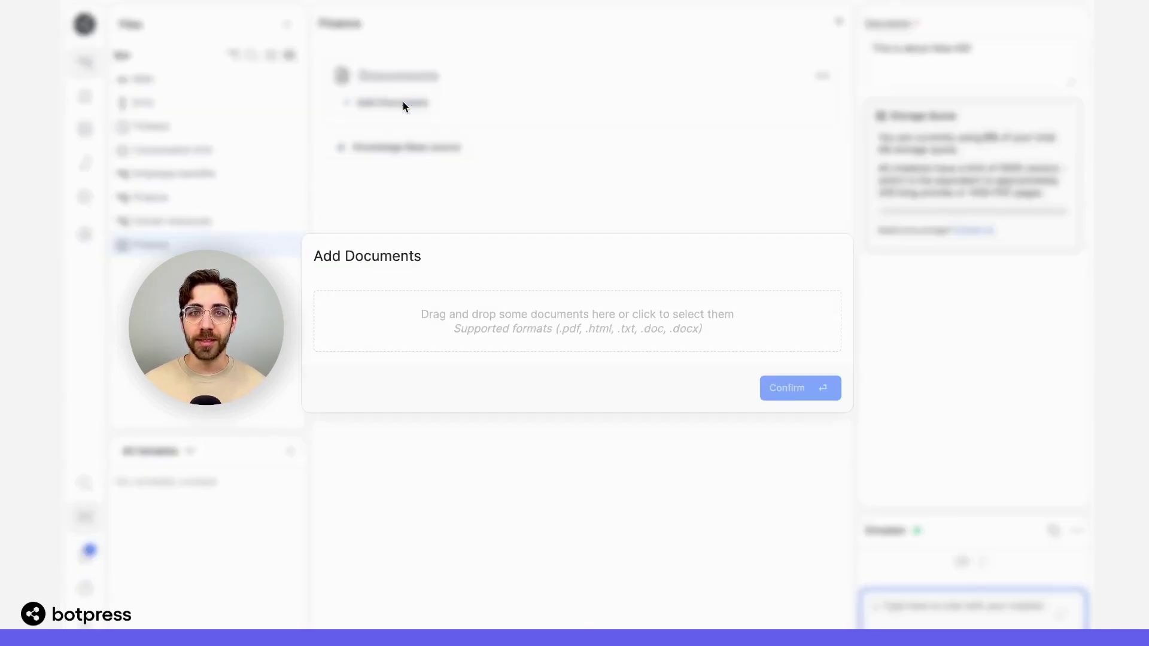
left_click(541, 325)
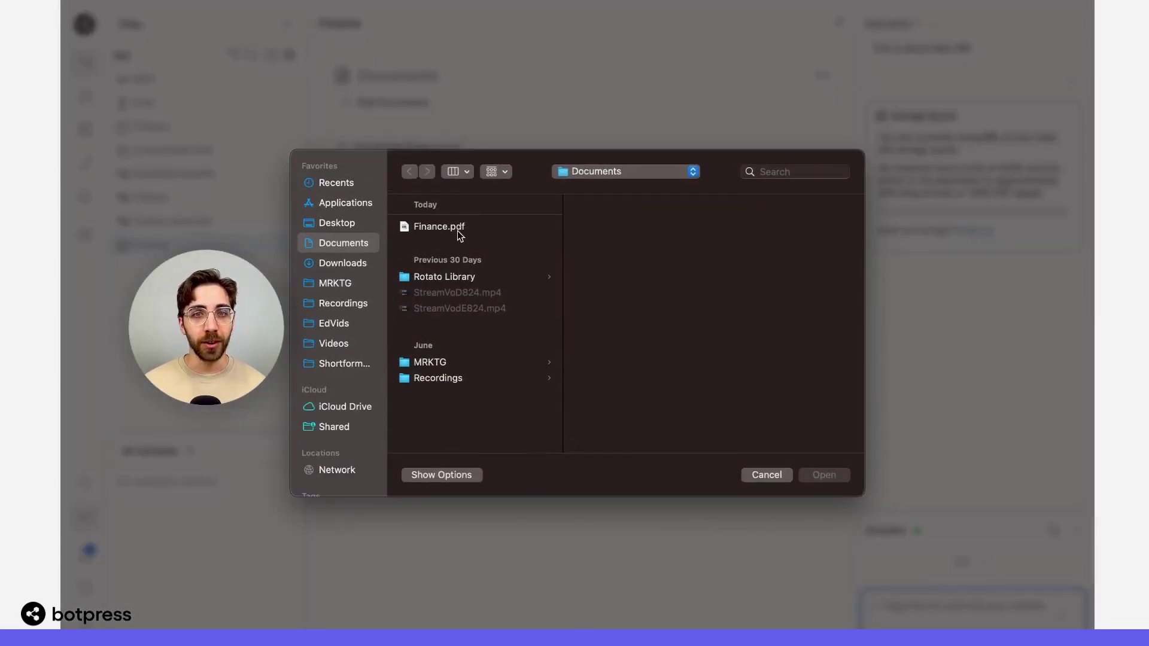
left_click(458, 228)
left_click(827, 475)
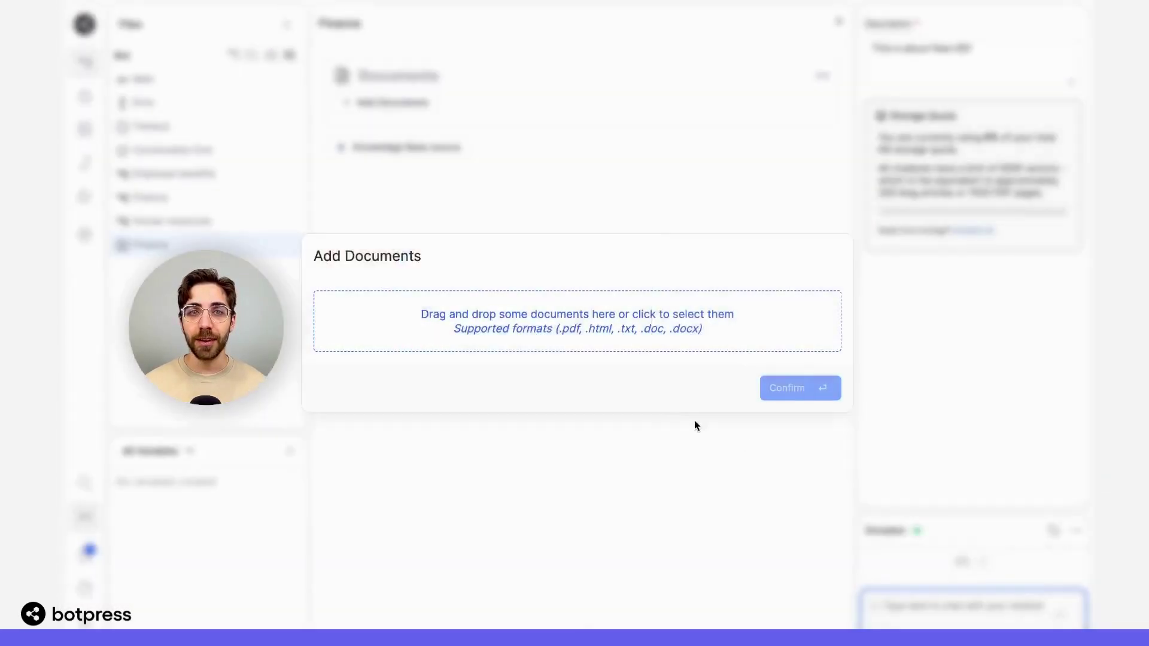
left_click(798, 404)
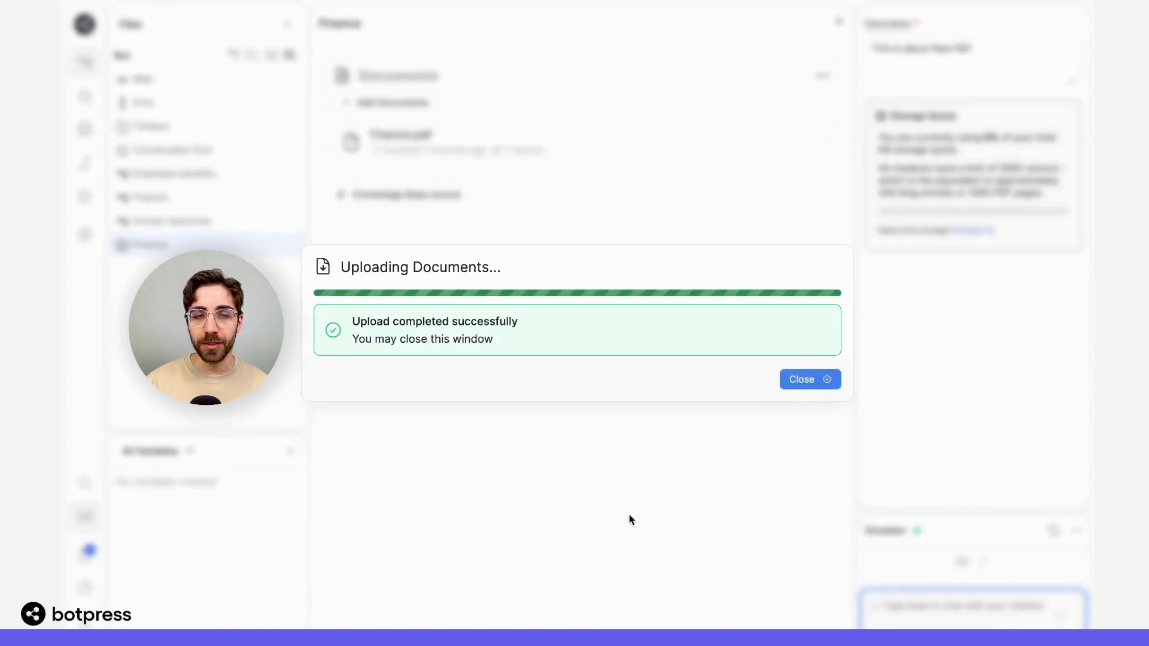
left_click(796, 379)
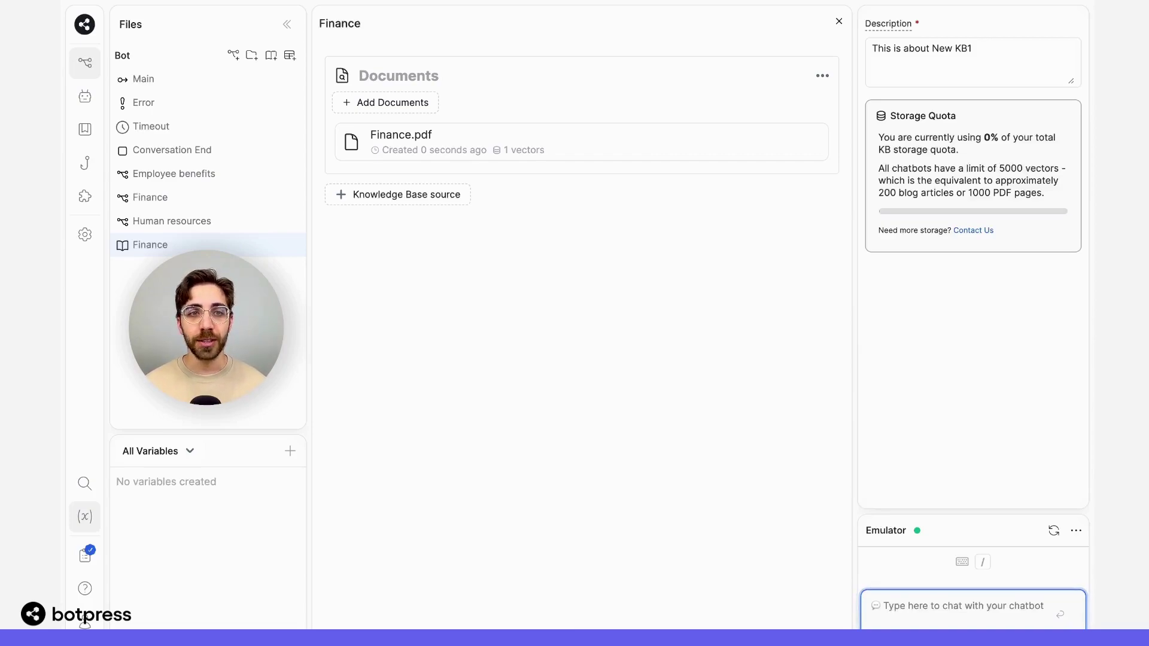
Select the Finance knowledge base in the bot's files
left_click(181, 251)
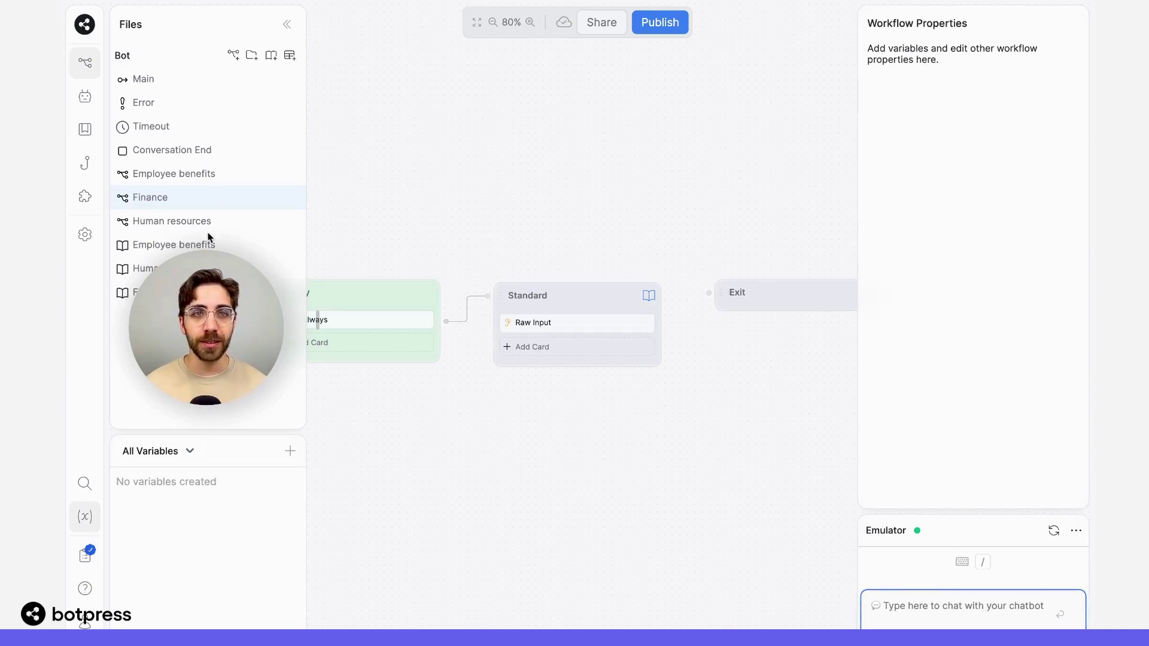
Create a Finance folder holding the Finance workflow and knowledge base, collapse it, and reopen Main
left_click(251, 57)
type("Finance")
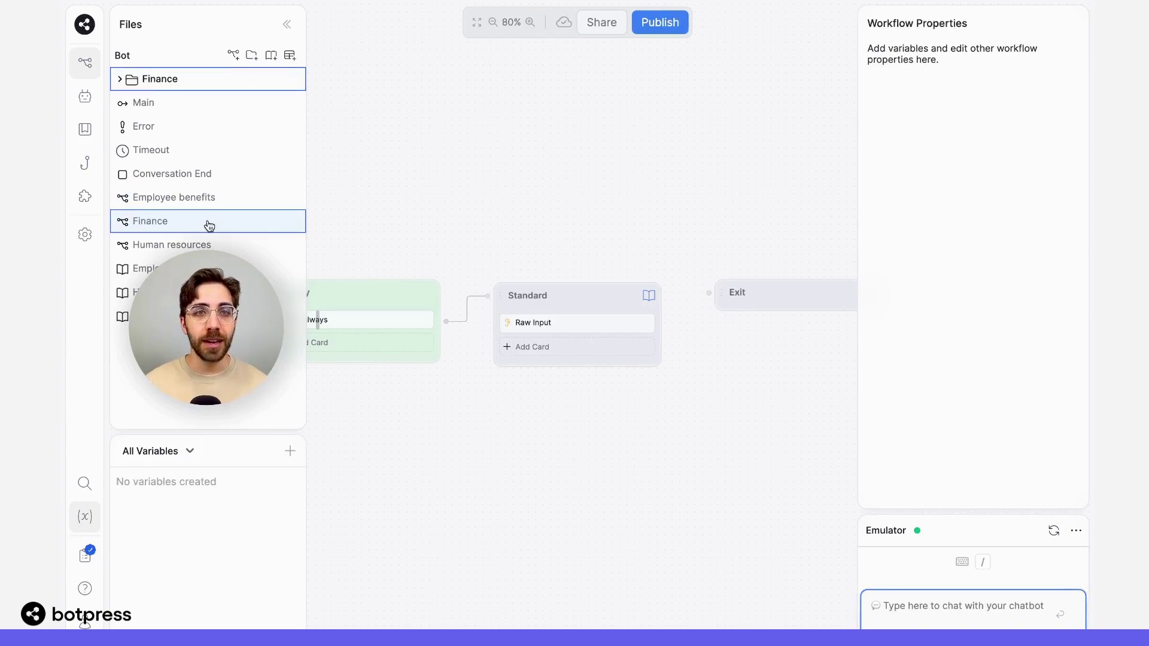
left_click_drag(205, 223, 196, 74)
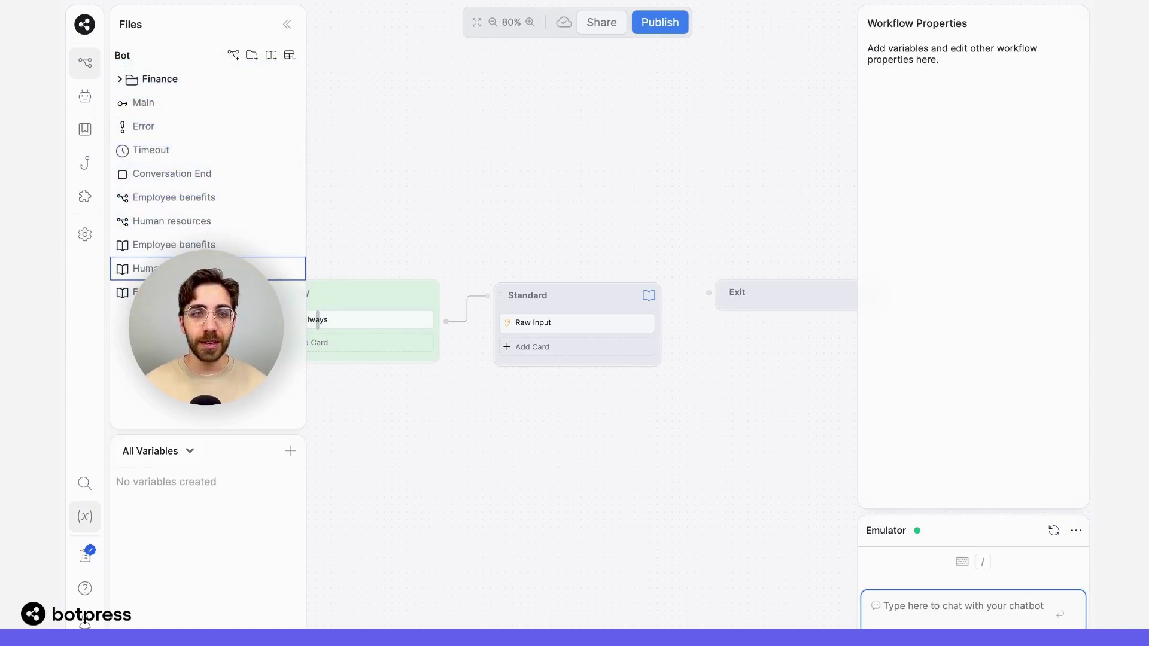
left_click(198, 293)
left_click_drag(198, 293, 184, 80)
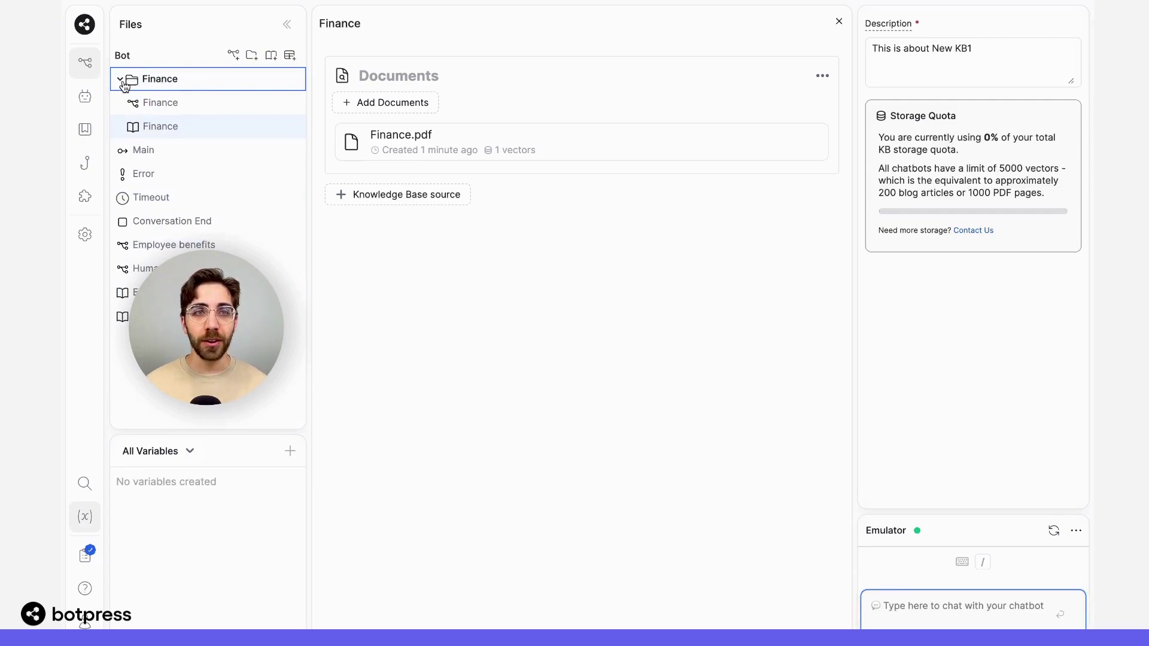
left_click(165, 84)
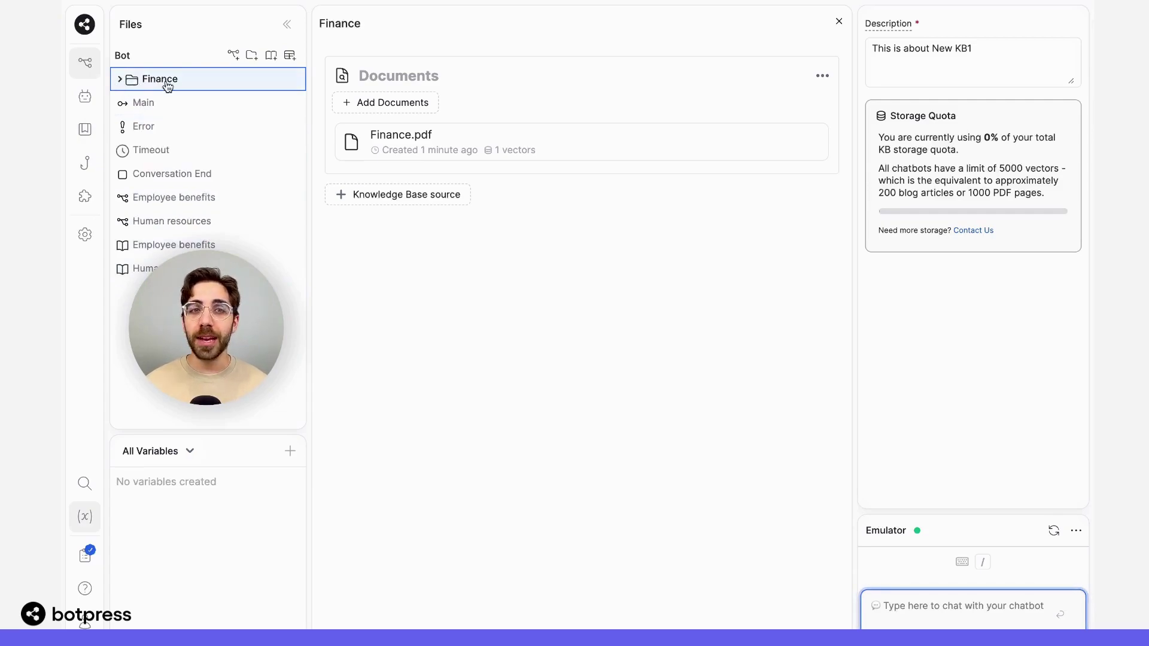
left_click(202, 104)
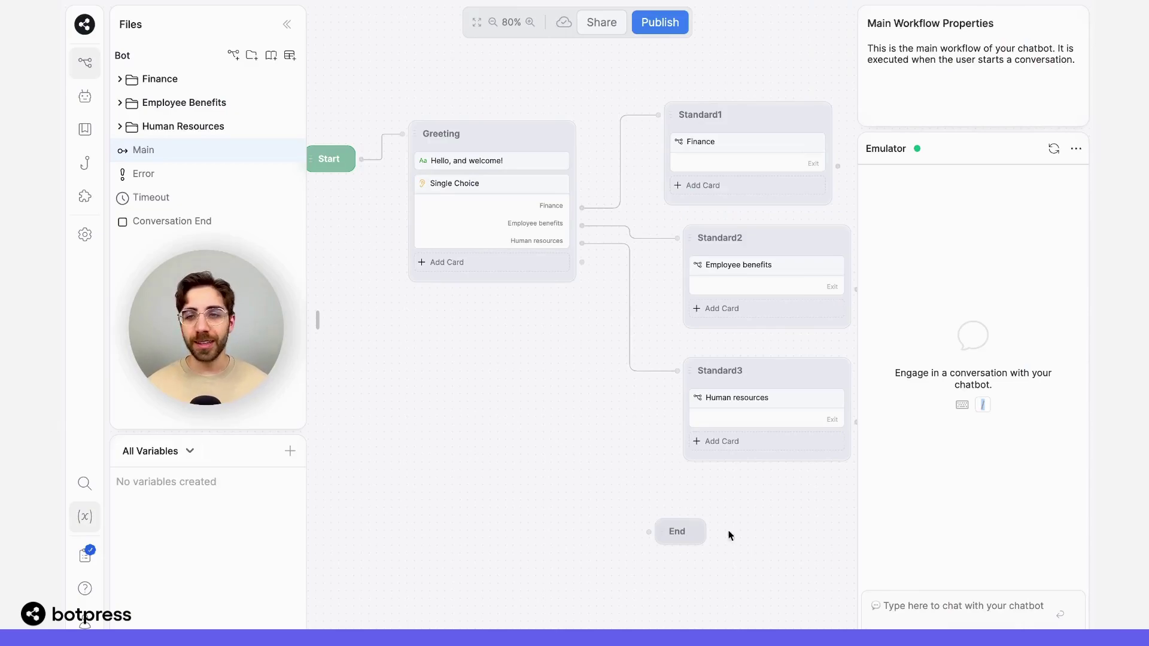
Start an emulator chat with "Hi" and pick the Finance choice
left_click(993, 608)
type("Hi")
key("Return")
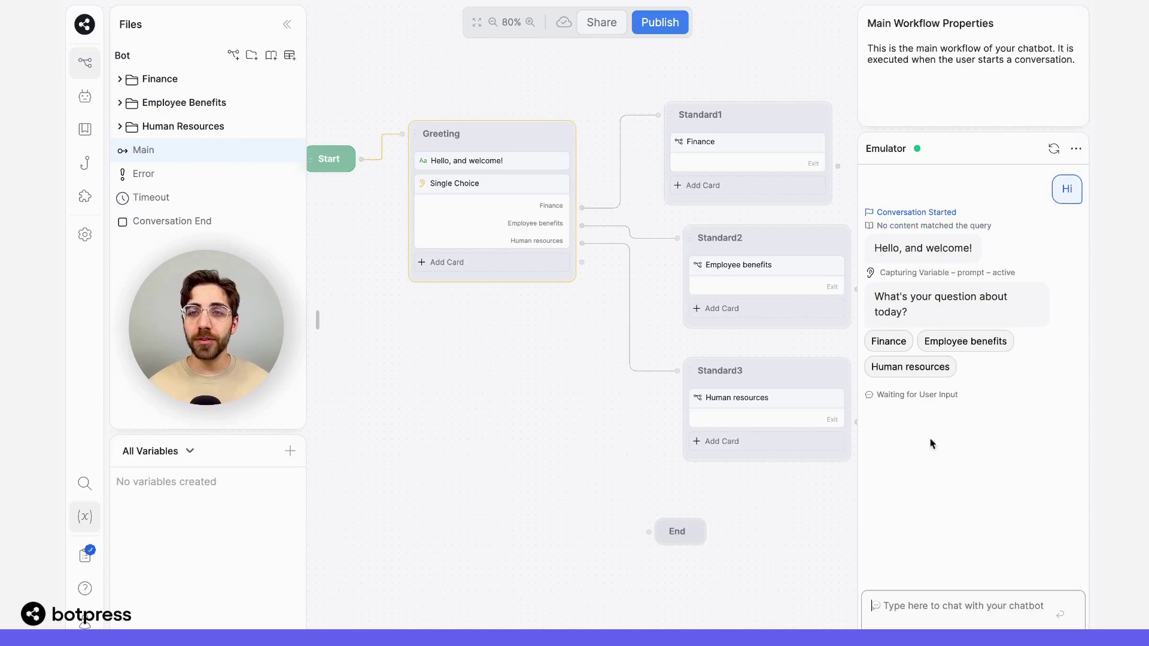
left_click(888, 341)
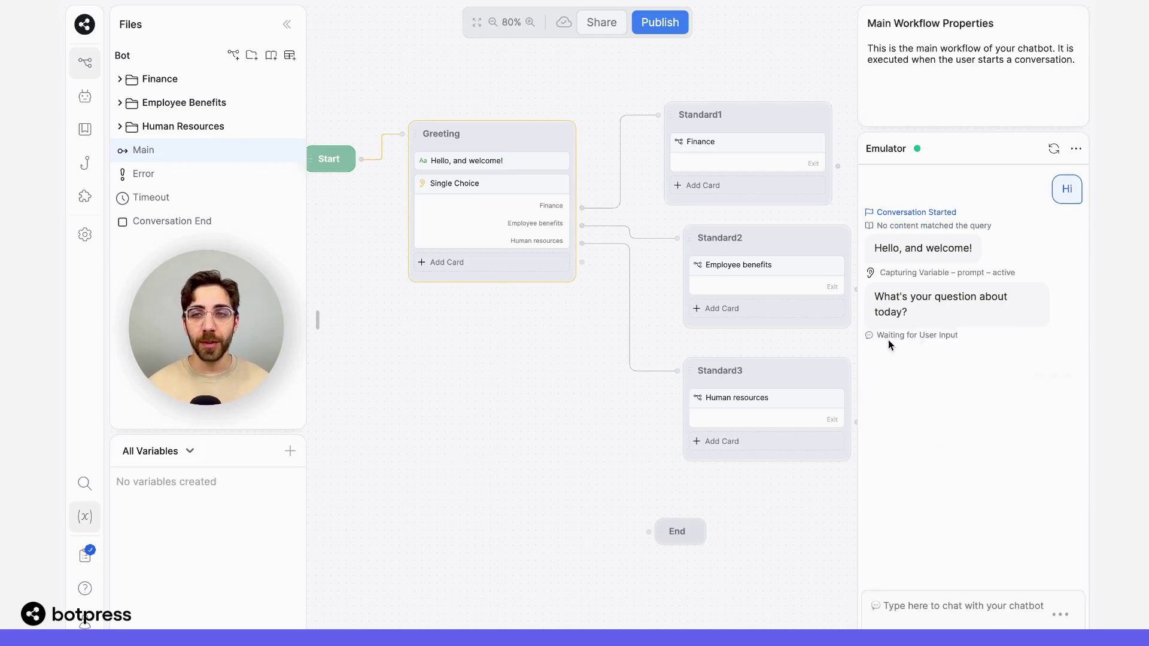
Ask the bot "Where can I find my payslips?"
left_click(950, 603)
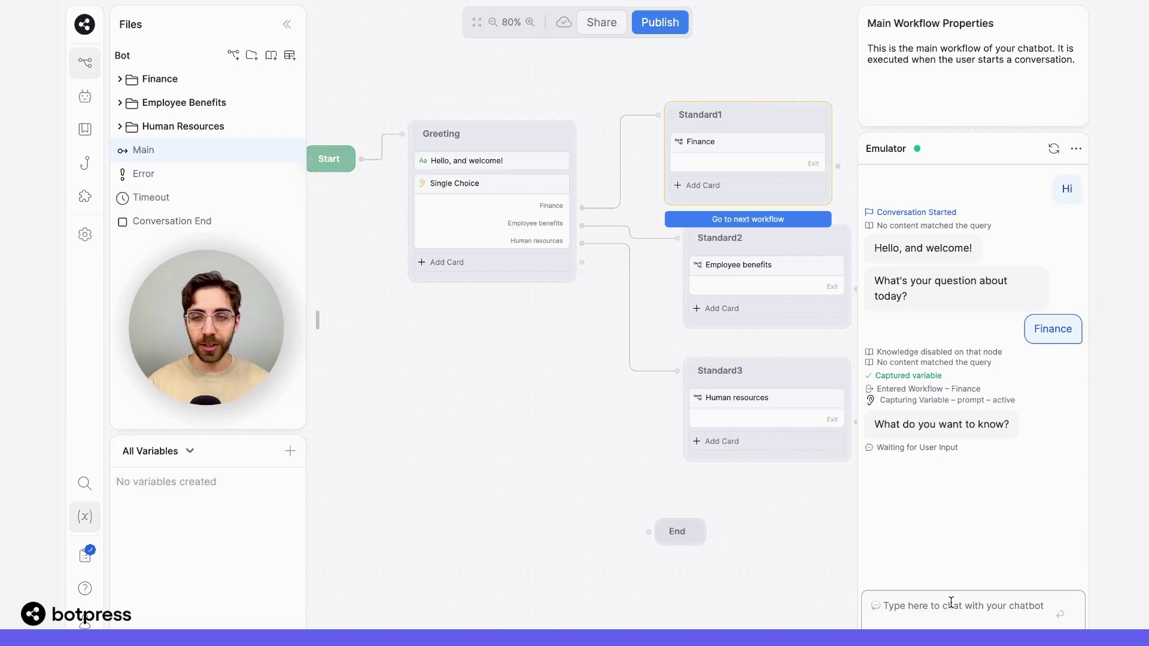
type("Where can I find my paysli")
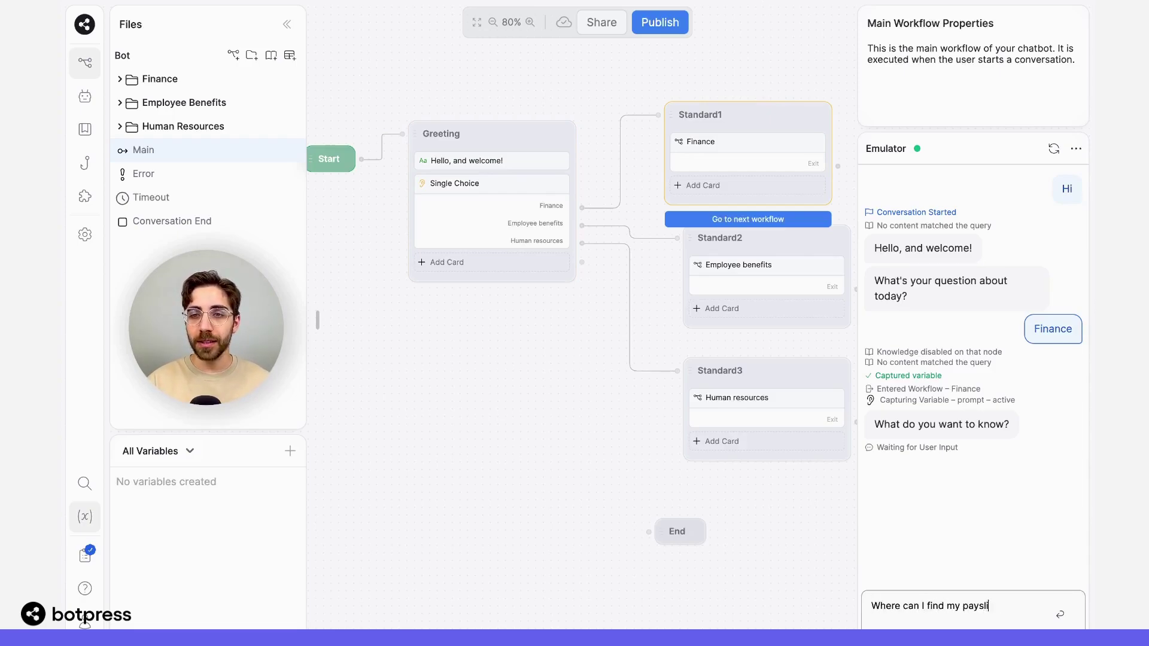
key("Return")
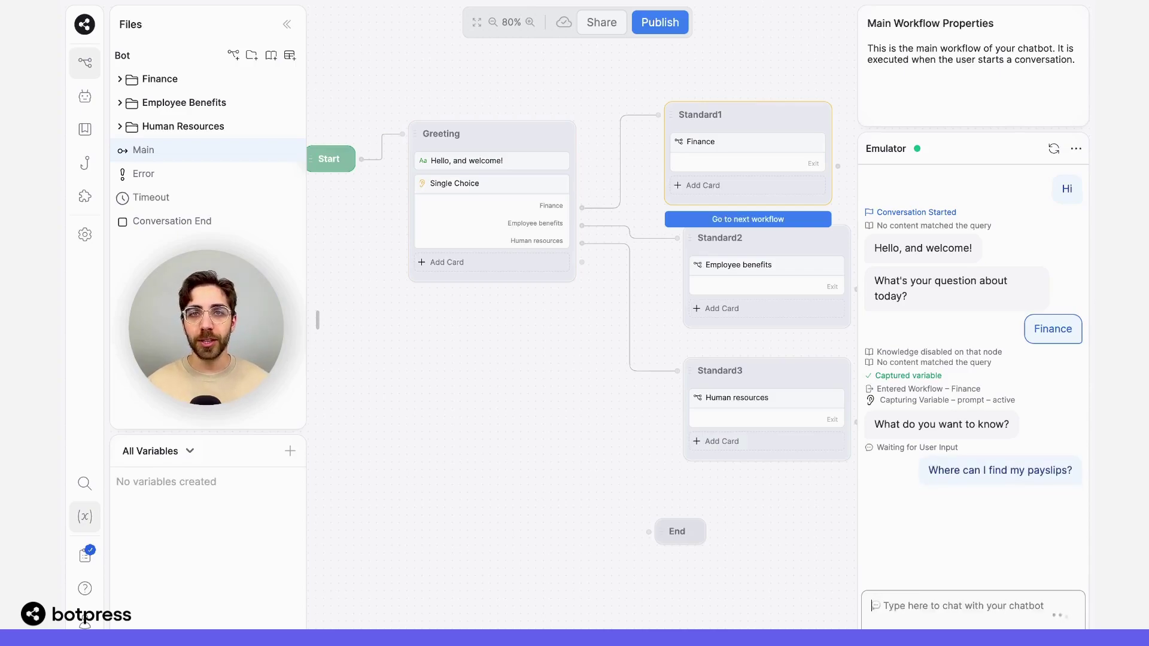